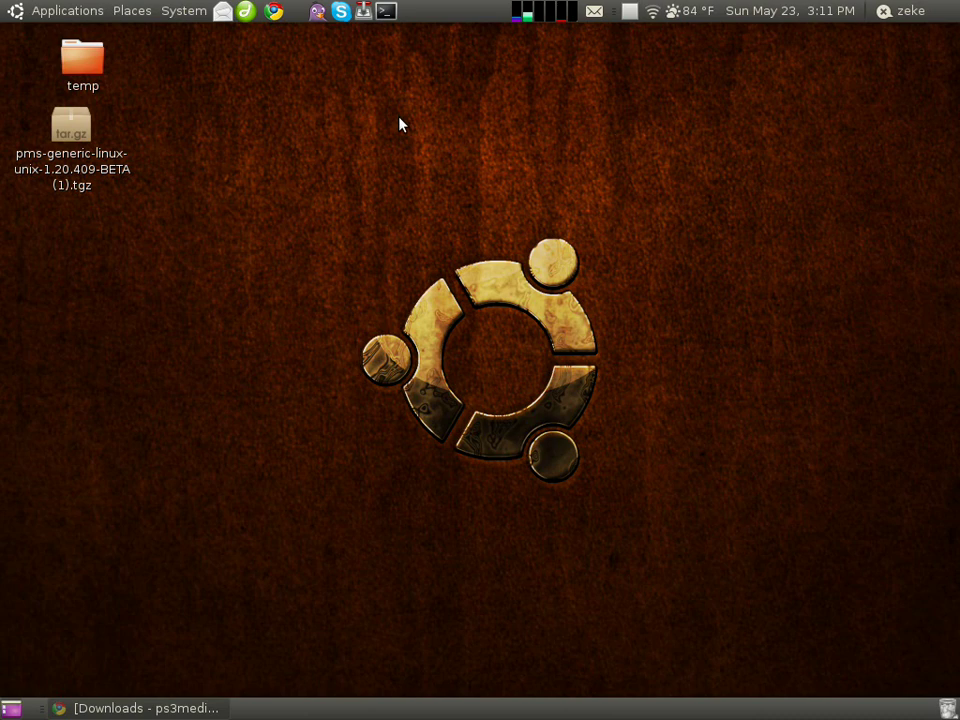
Install mencoder, ffmpeg, mplayer, vlc and ubuntu-restricted-extras with sudo apt-get install in a terminal, and close the terminal
{"action": "left_click", "coordinate": [64, 10]}
{"action": "mouse_move", "coordinate": [72, 40]}
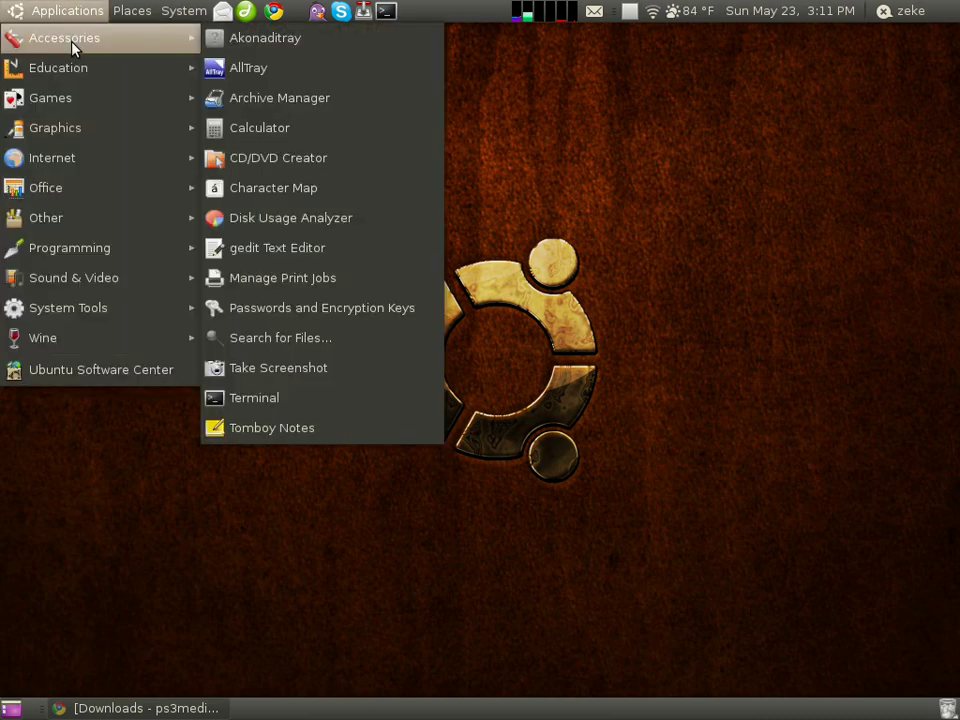
{"action": "left_click", "coordinate": [259, 401]}
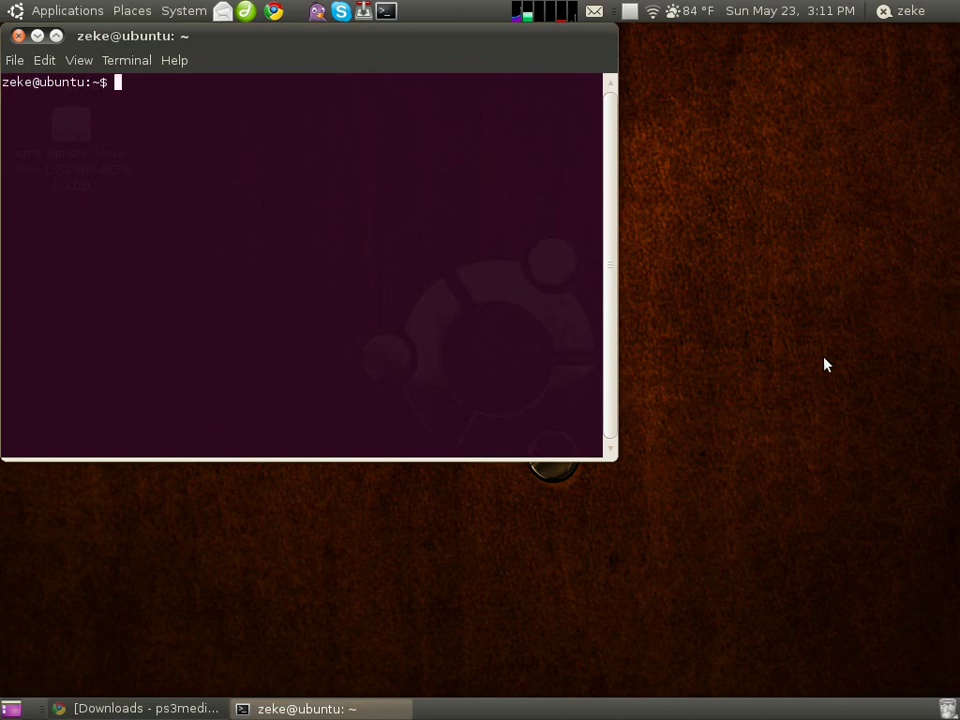
{"action": "type", "text": "exit"}
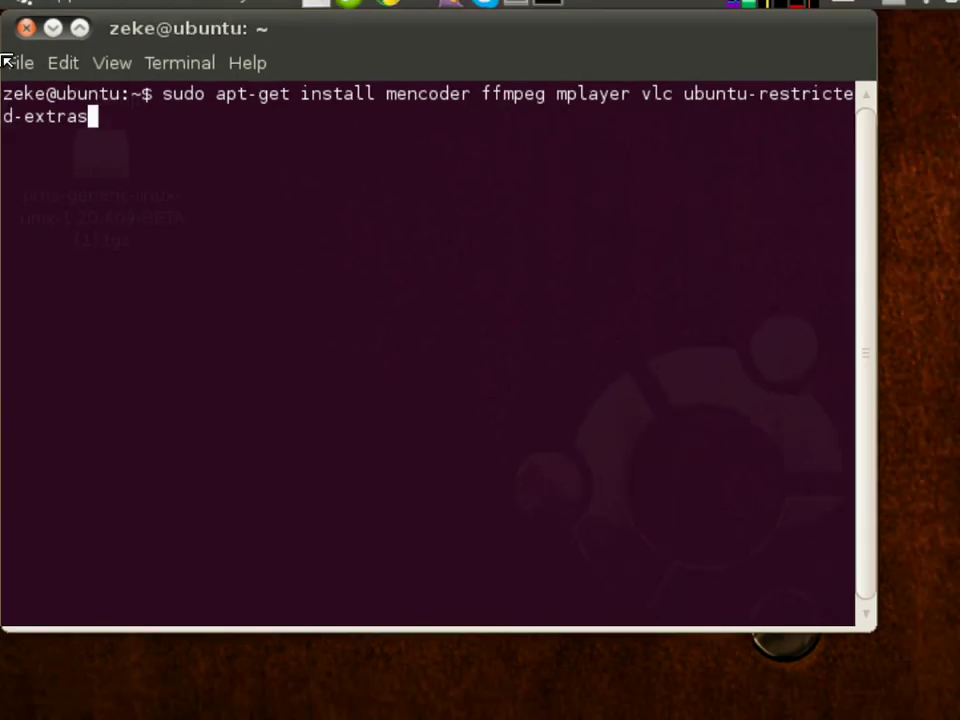
{"action": "key", "text": "Return"}
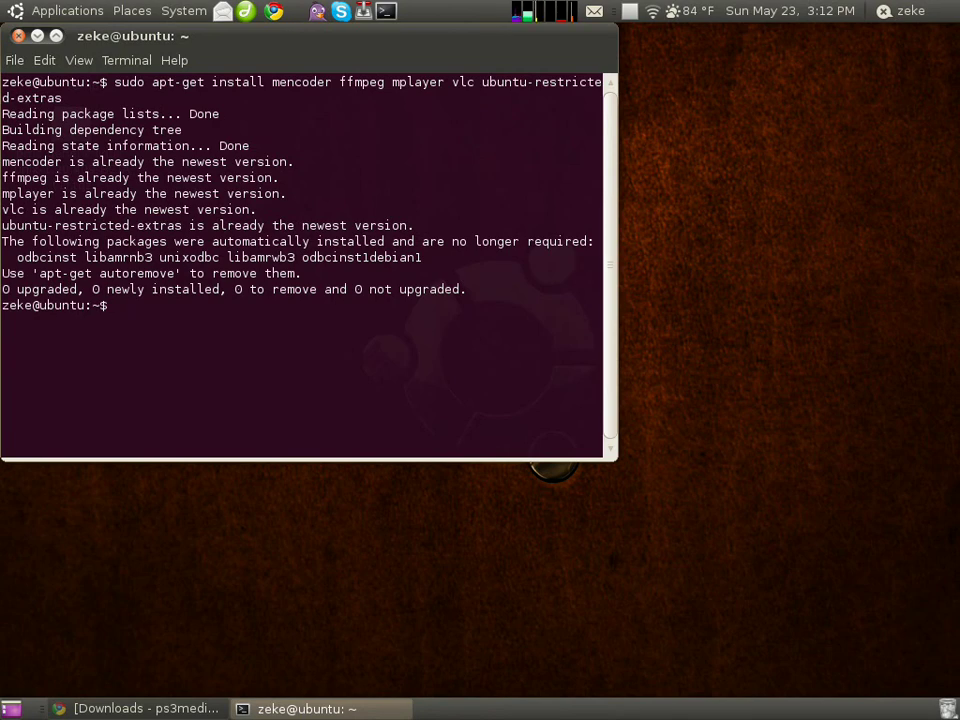
{"action": "left_click", "coordinate": [19, 37]}
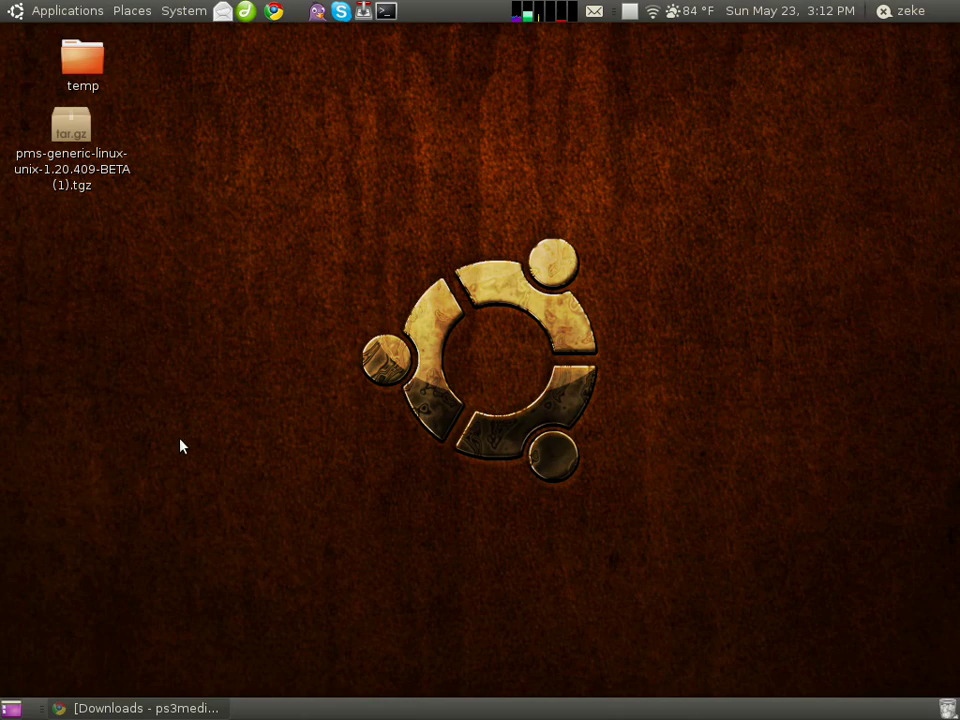
Switch to Chrome, view the pms-generic-linux-unix-1.20.409-BETA.tgz download on the ps3mediaserver downloads page, and return to the desktop
{"action": "key", "text": "alt+Tab"}
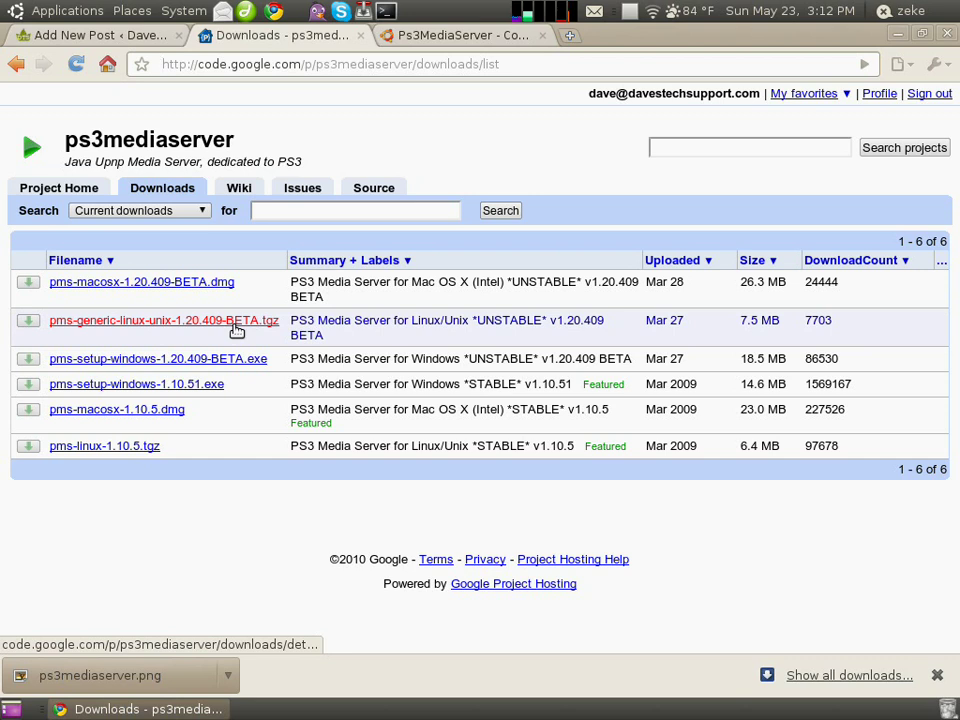
{"action": "left_click", "coordinate": [237, 331]}
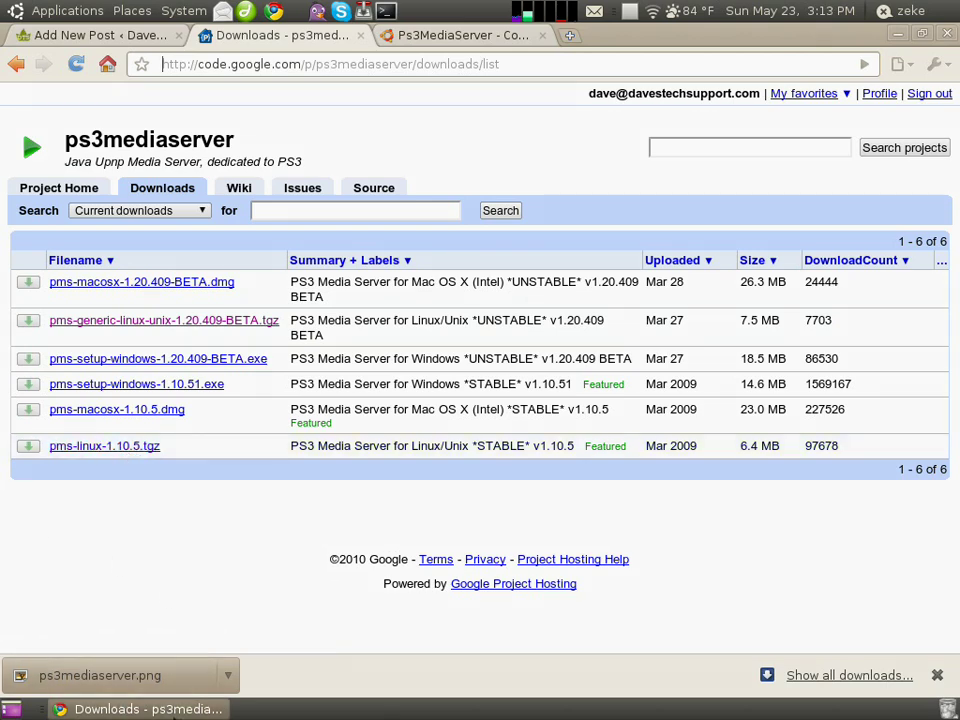
{"action": "left_click", "coordinate": [185, 708]}
Extract the pms-generic-linux-unix-1.20.409-BETA (1).tgz archive in place on the desktop
{"action": "left_click", "coordinate": [54, 133]}
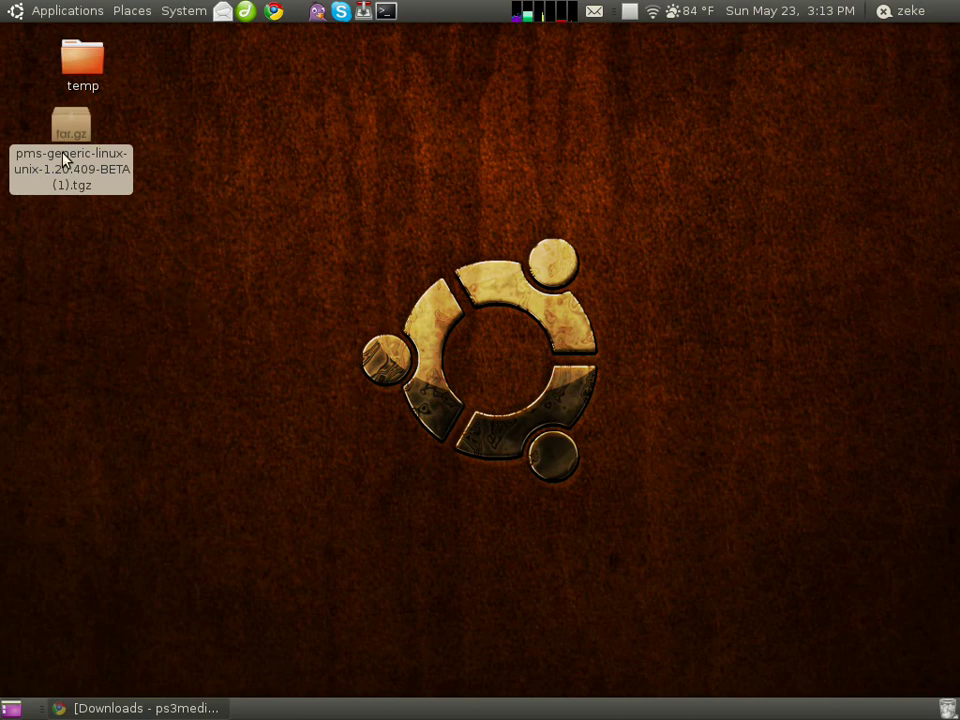
{"action": "right_click", "coordinate": [68, 157]}
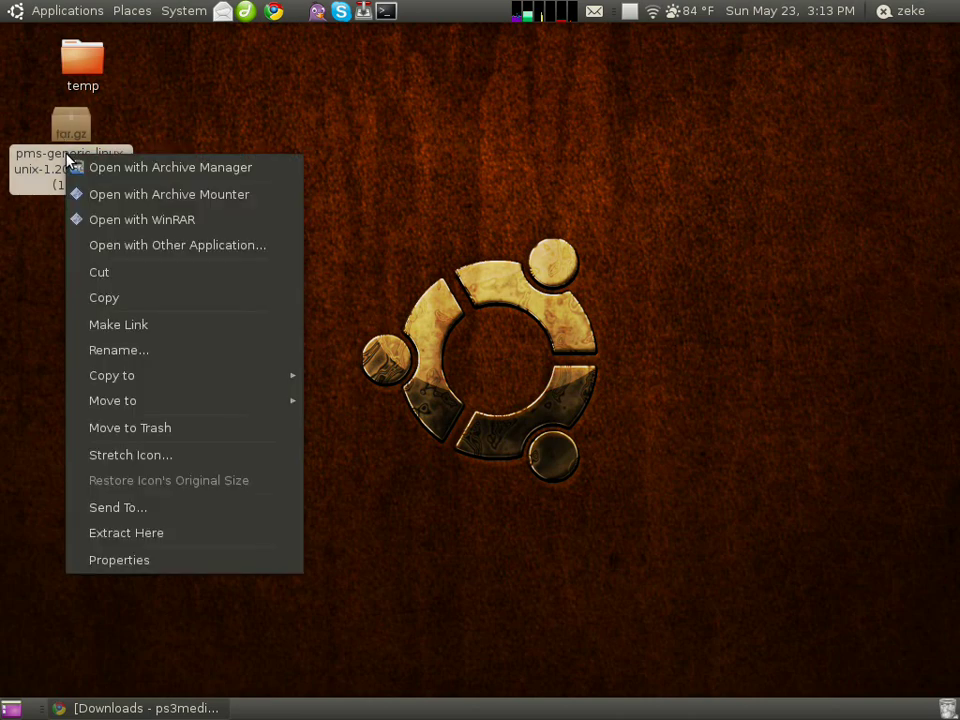
{"action": "left_click", "coordinate": [186, 536]}
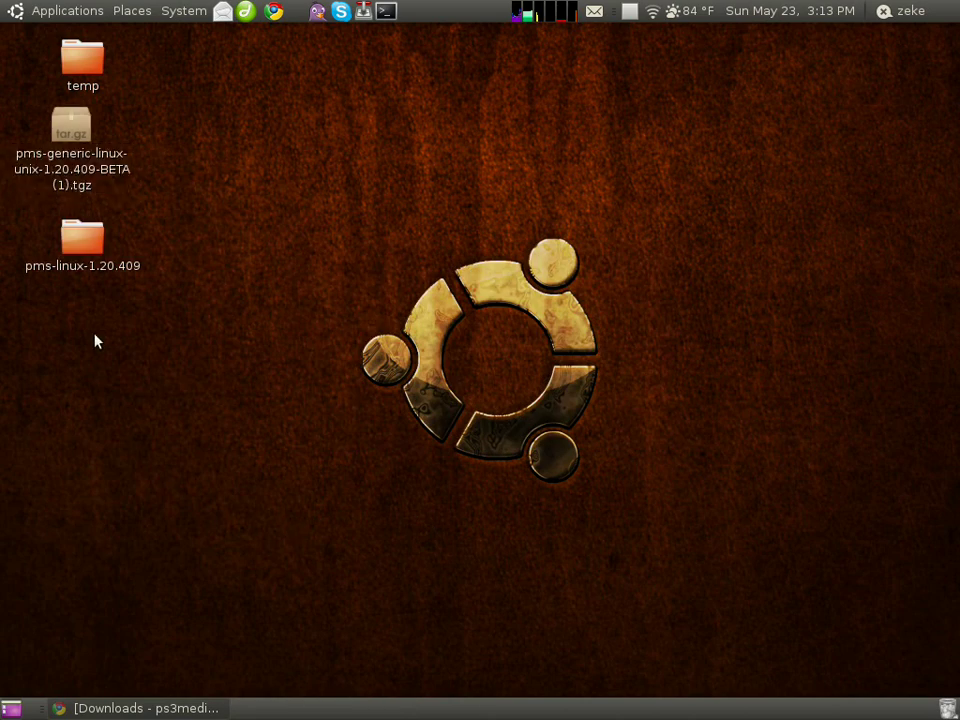
Run PMS.sh from the extracted pms-linux-1.20.409 folder and show the media server's General Configuration
{"action": "left_click", "coordinate": [81, 252]}
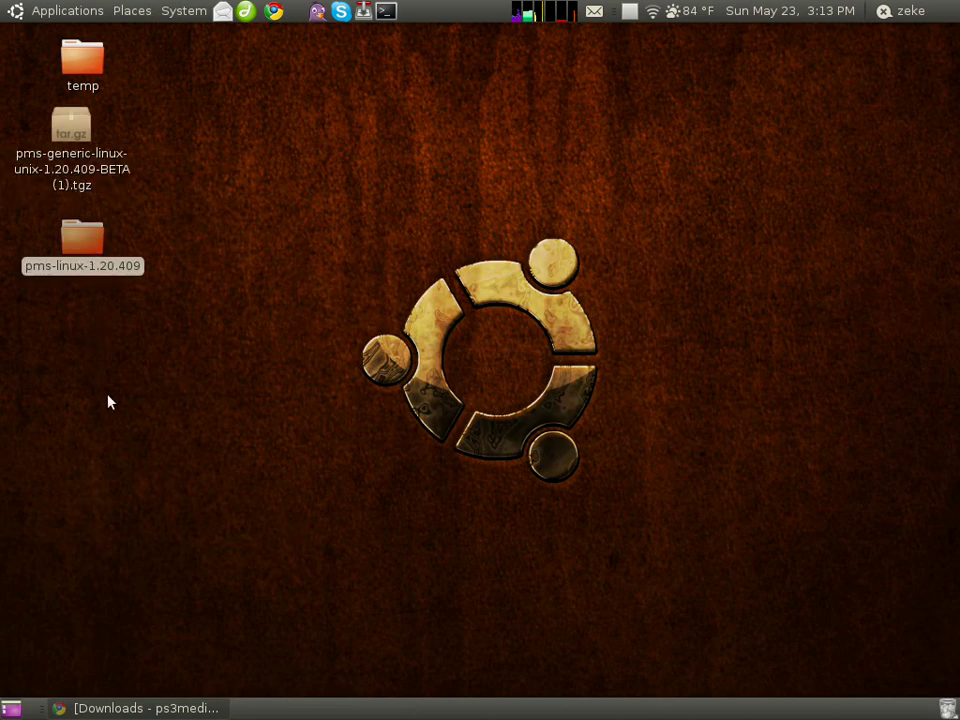
{"action": "double_click", "coordinate": [85, 240]}
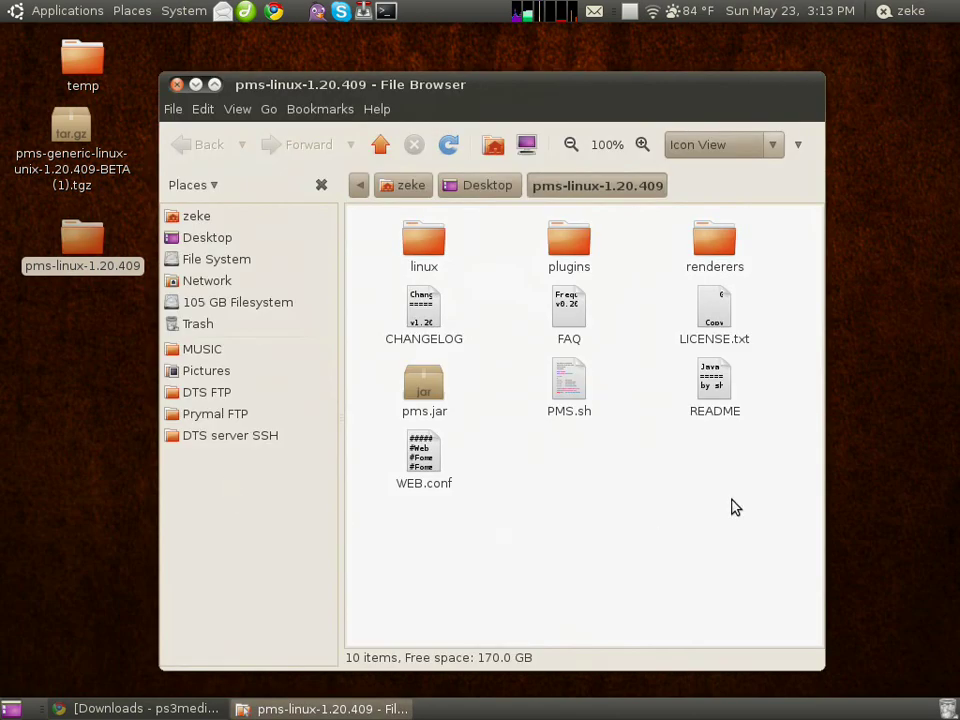
{"action": "left_click", "coordinate": [573, 393]}
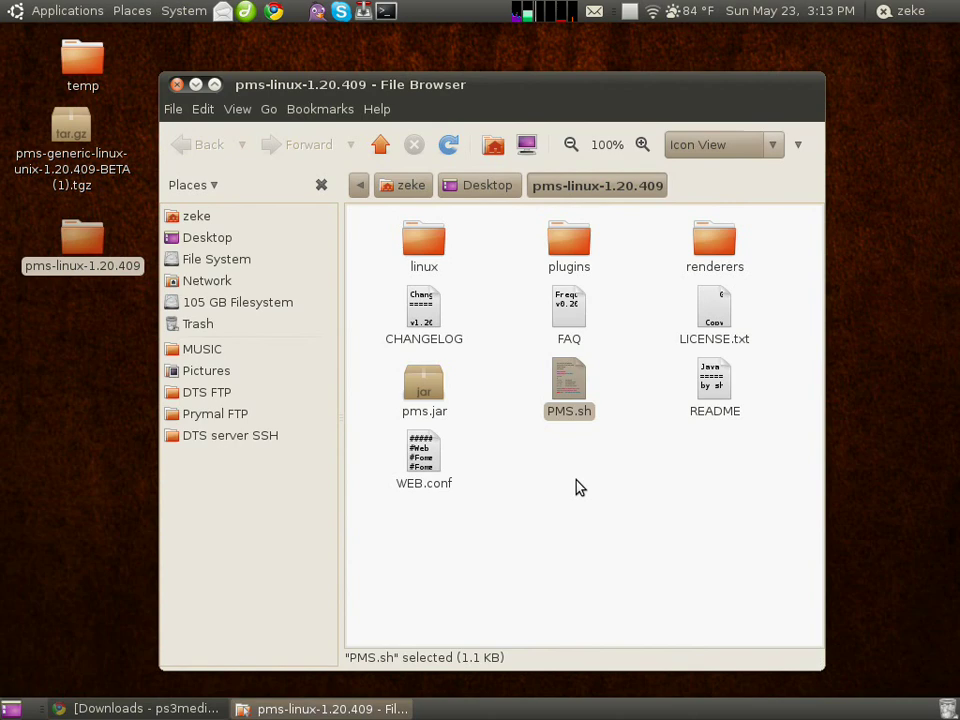
{"action": "right_click", "coordinate": [568, 393]}
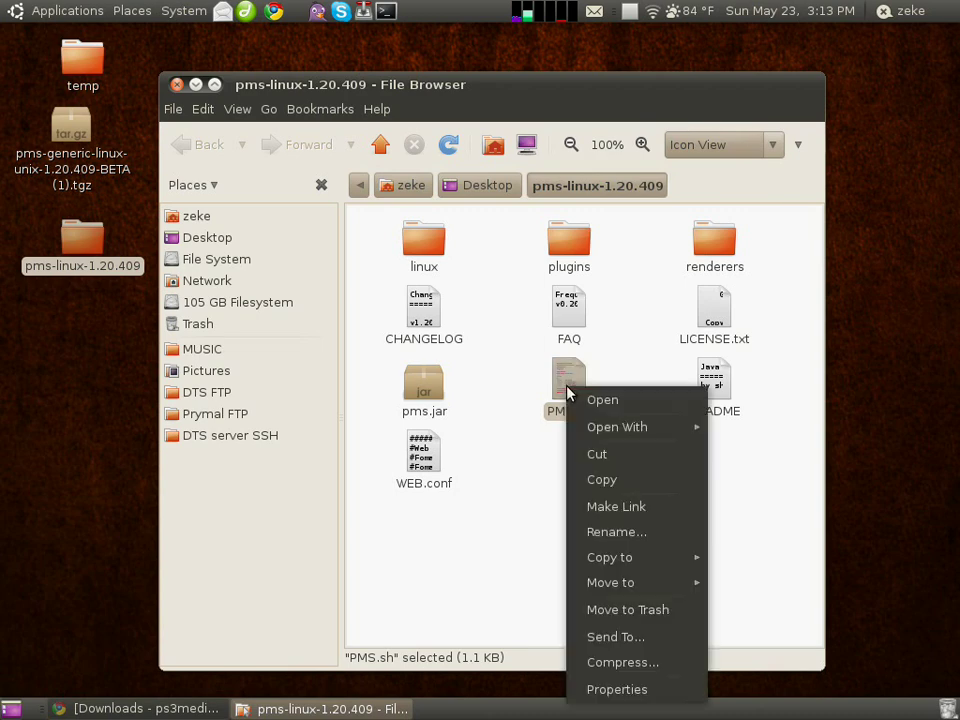
{"action": "left_click", "coordinate": [540, 491]}
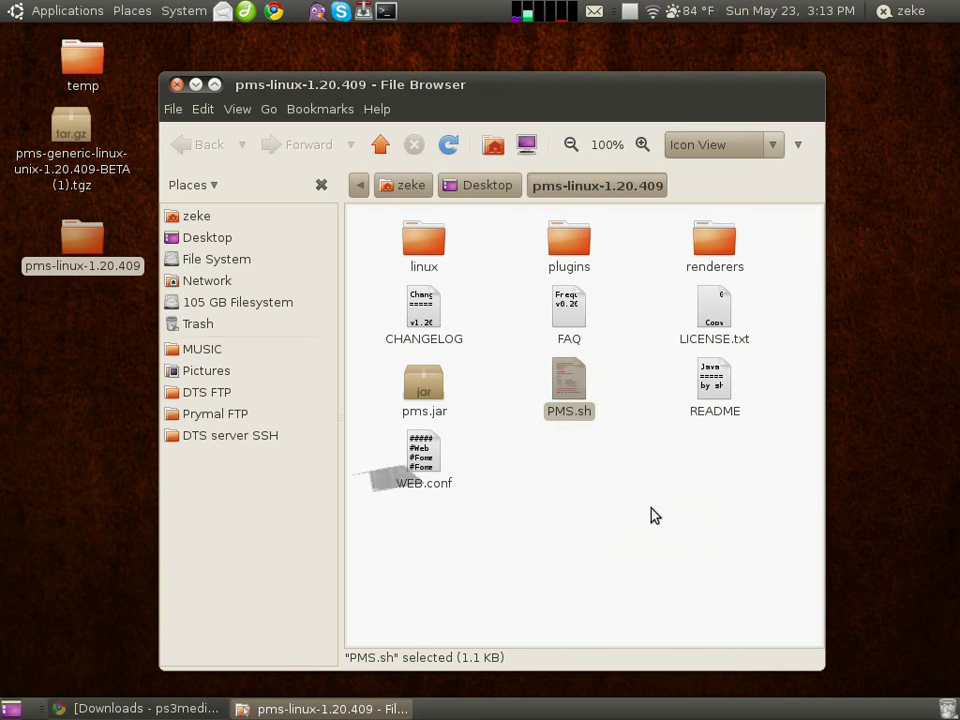
{"action": "double_click", "coordinate": [565, 393]}
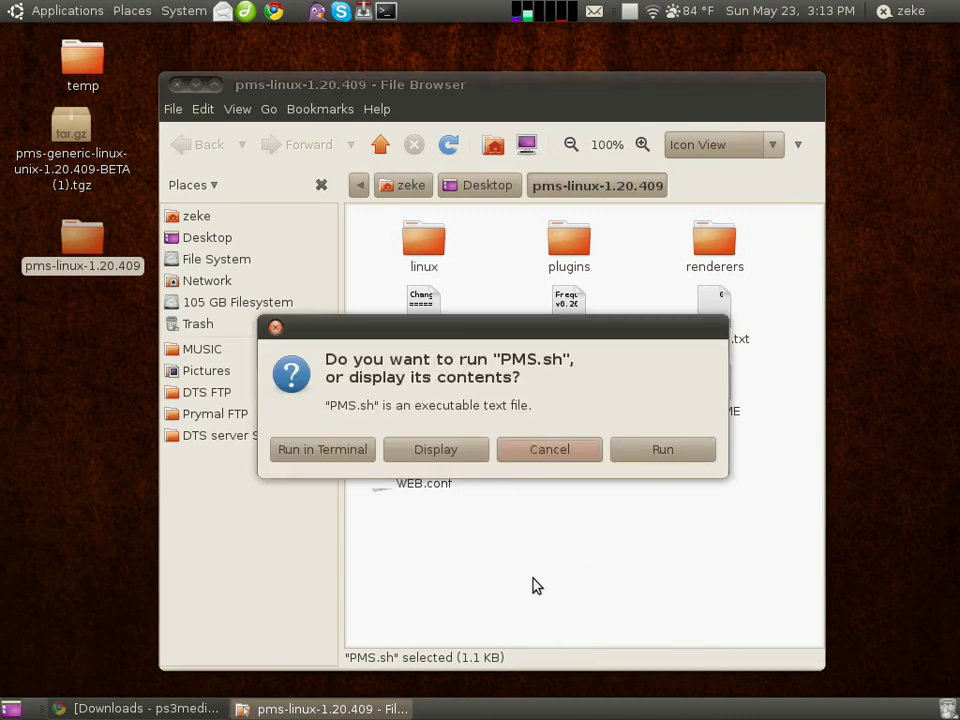
{"action": "left_click", "coordinate": [663, 451]}
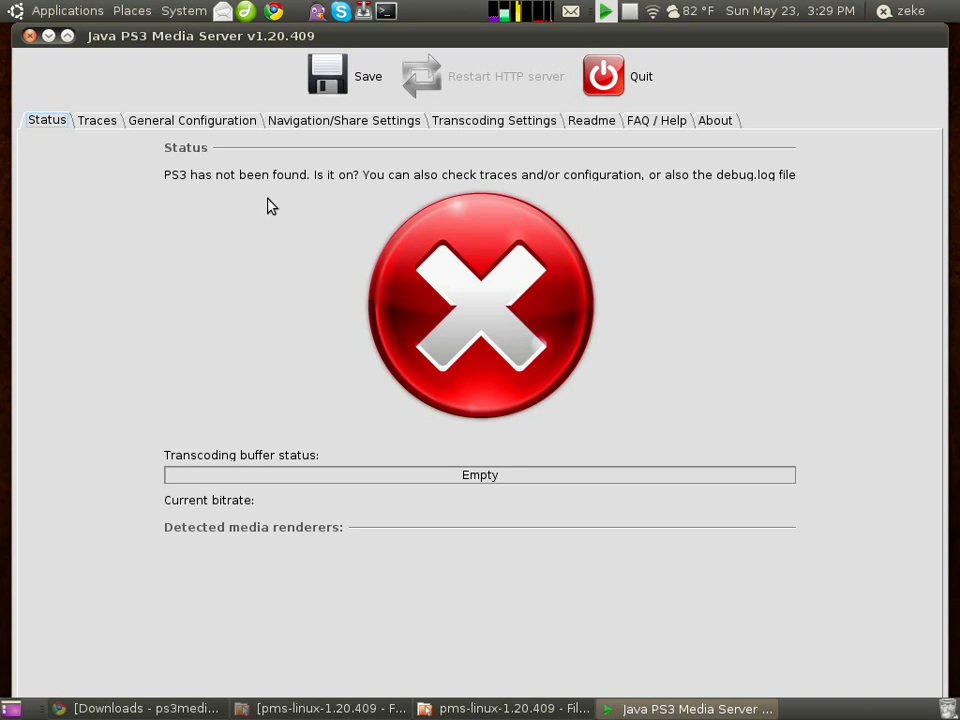
{"action": "left_click", "coordinate": [210, 127]}
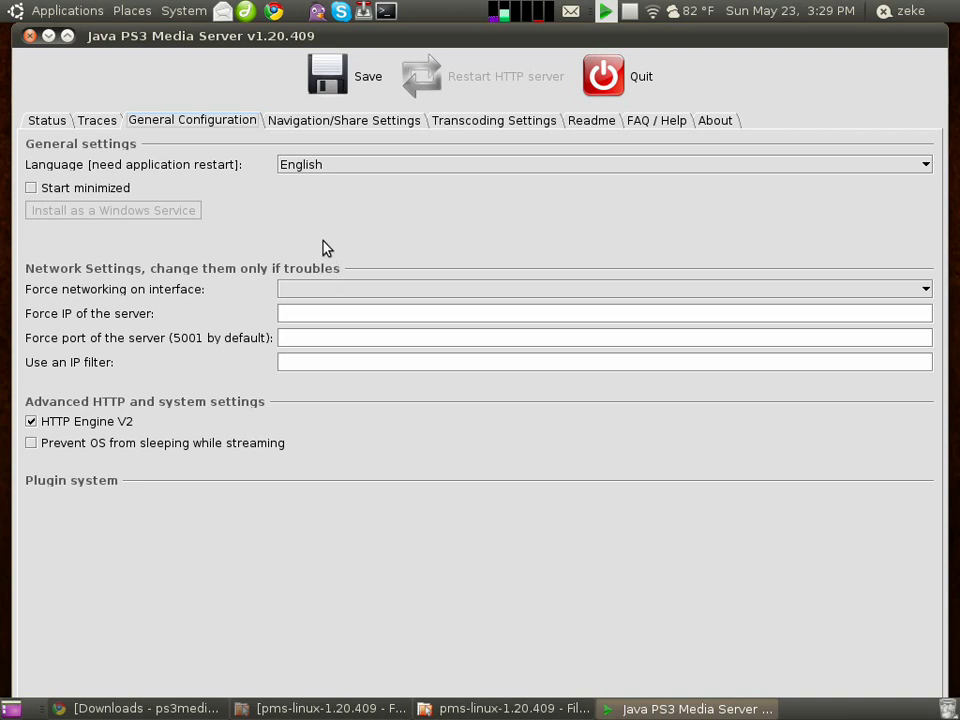
Create a new entry named PS3Server in the Startup Applications preferences
{"action": "left_click", "coordinate": [182, 14]}
{"action": "mouse_move", "coordinate": [188, 44]}
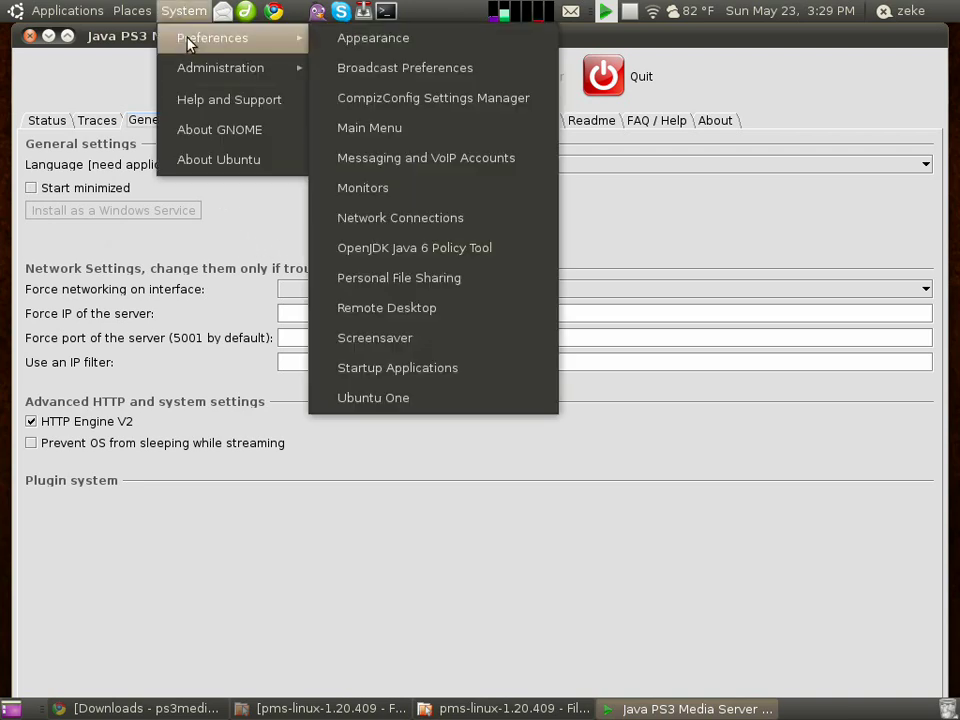
{"action": "left_click", "coordinate": [517, 377]}
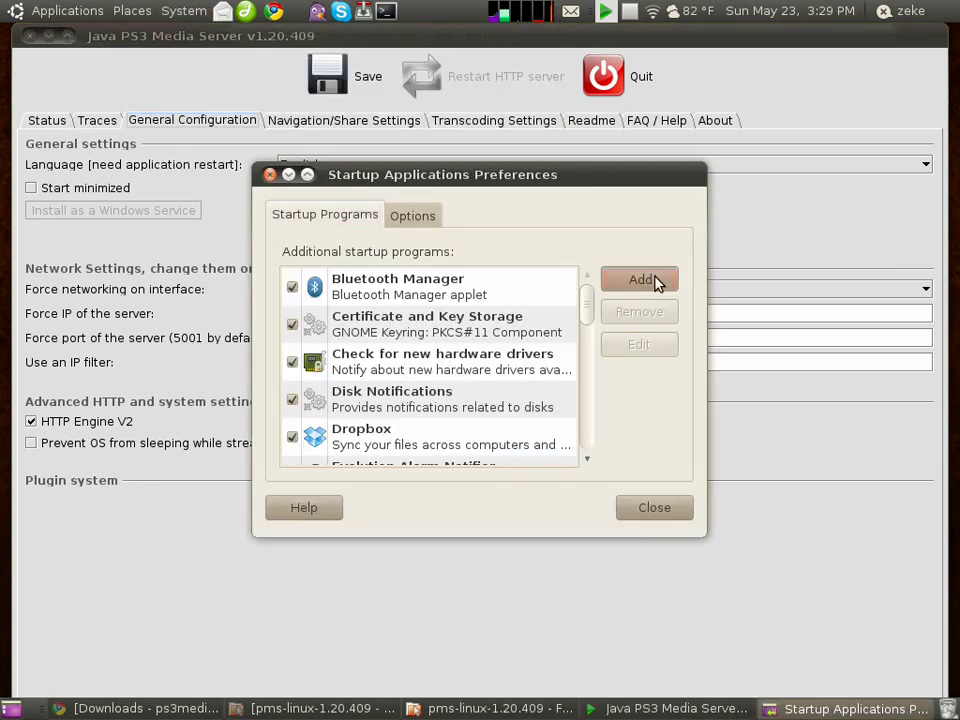
{"action": "left_click", "coordinate": [655, 280]}
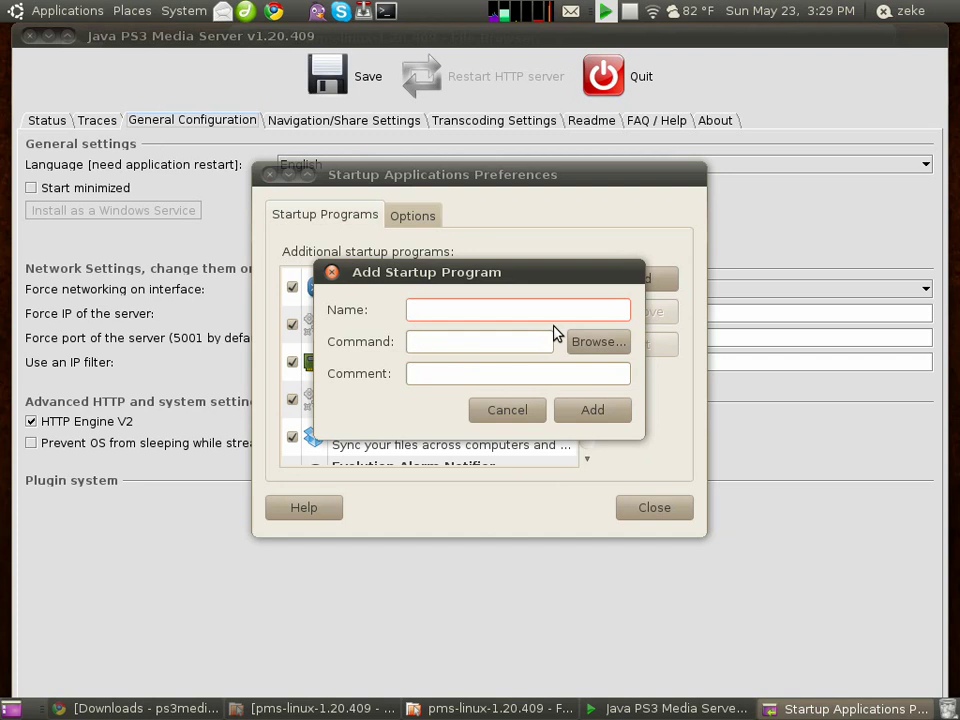
{"action": "type", "text": "PS3Server"}
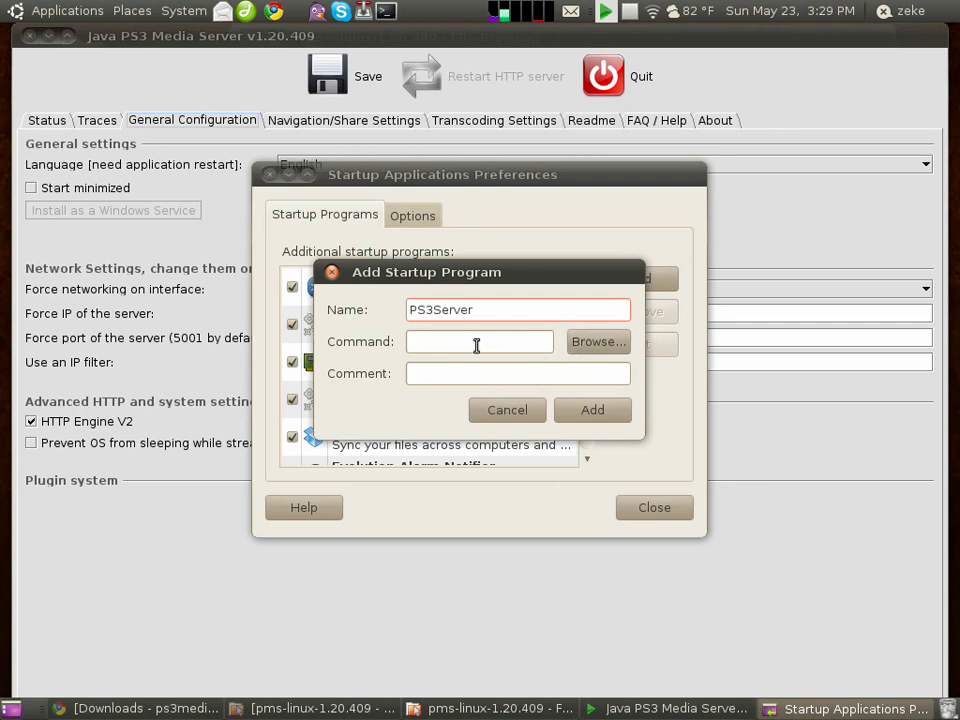
Set the startup entry's command to PMS.sh in the desktop's pms-linux-1.20.409 folder, add the entry and close the preferences
{"action": "left_click", "coordinate": [593, 342]}
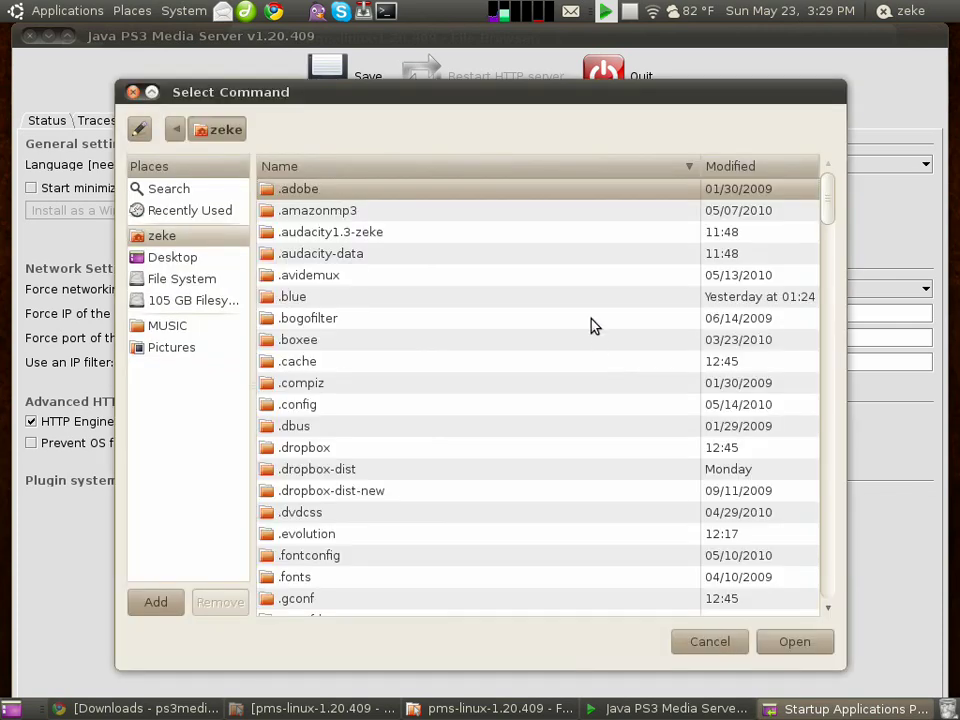
{"action": "scroll", "coordinate": [347, 326], "scroll_direction": "down", "scroll_amount": 15}
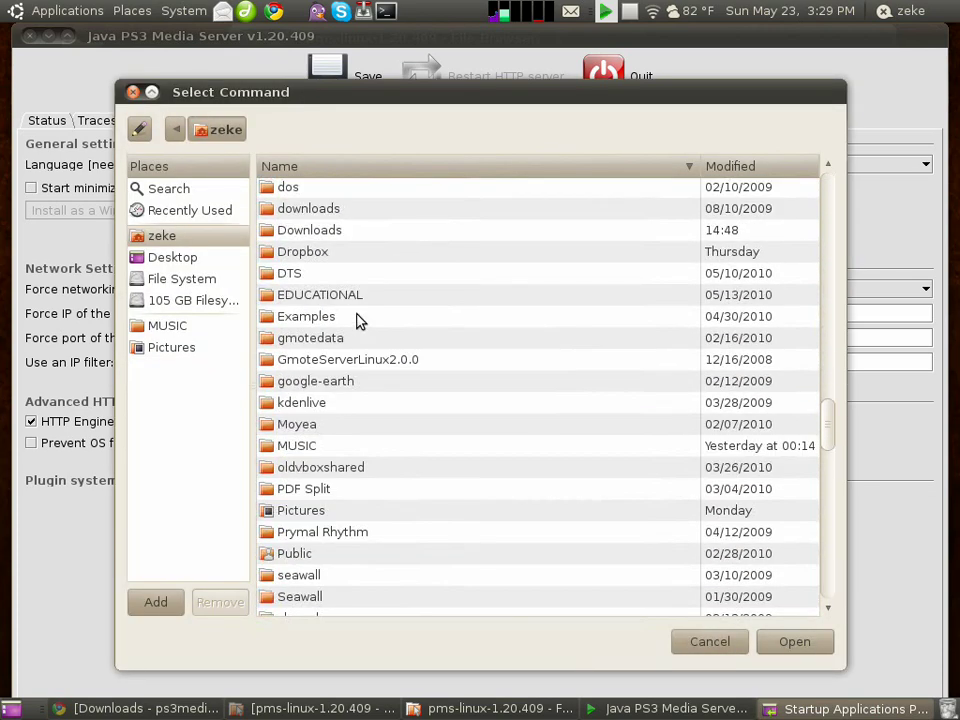
{"action": "left_click", "coordinate": [172, 258]}
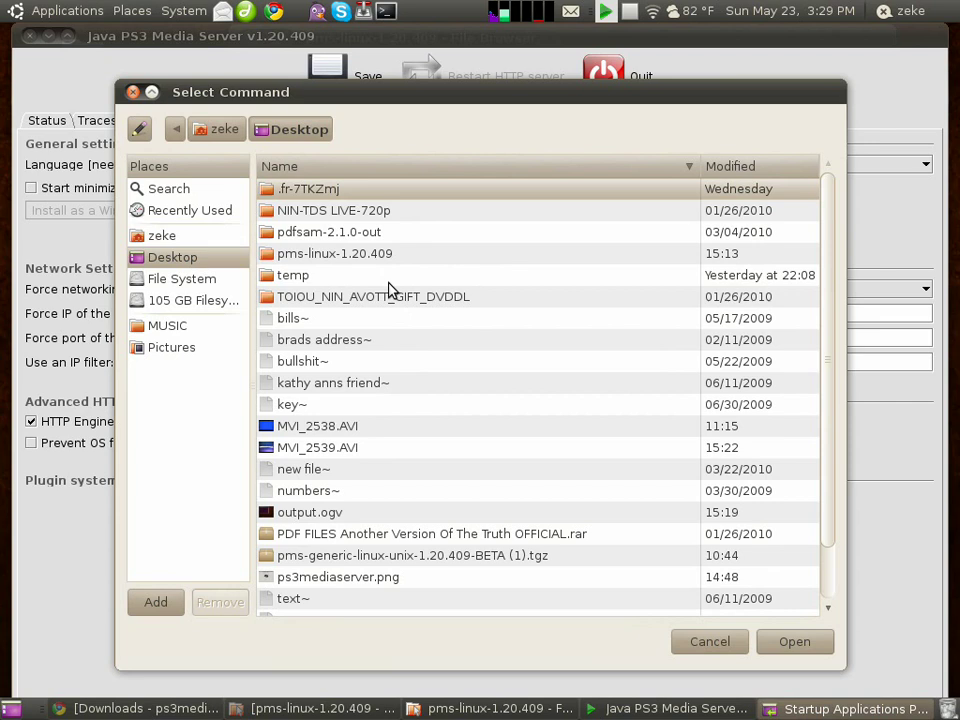
{"action": "double_click", "coordinate": [330, 255]}
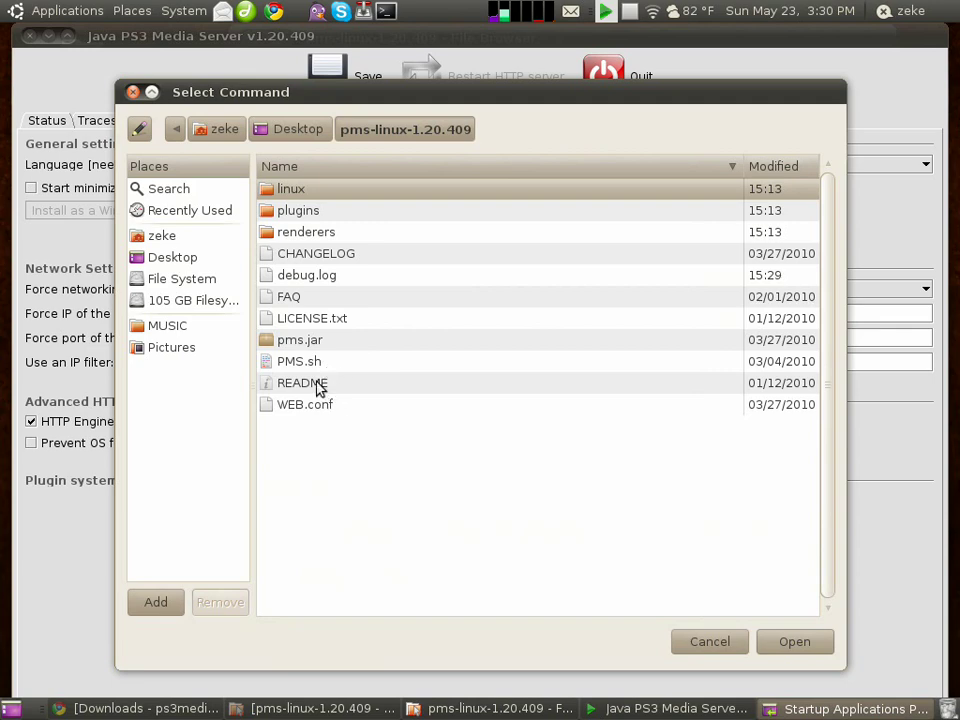
{"action": "left_click", "coordinate": [305, 365]}
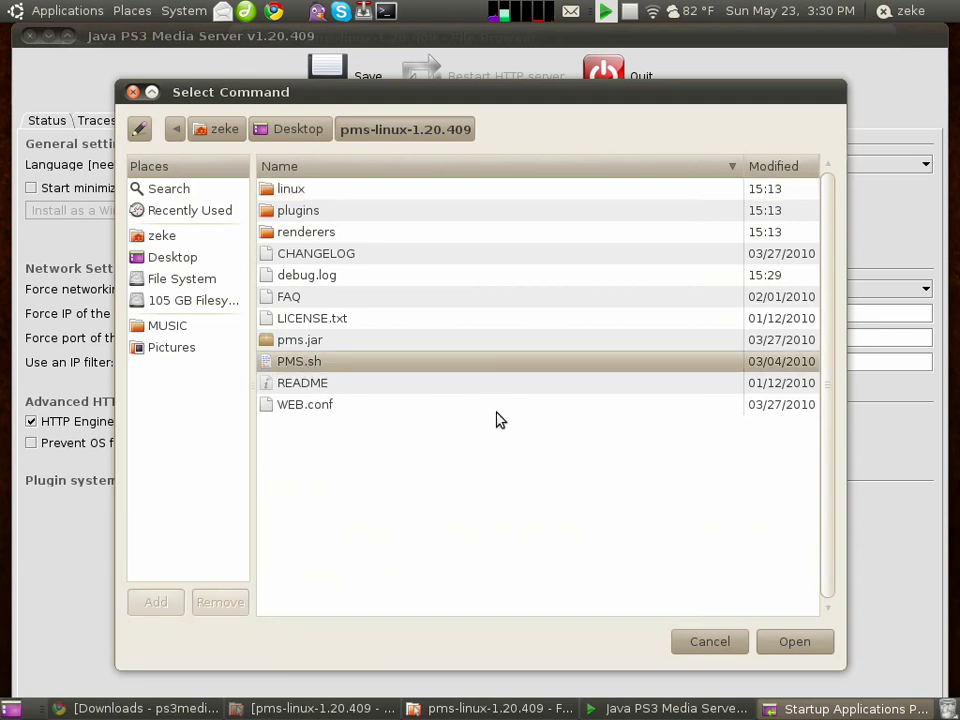
{"action": "left_click", "coordinate": [795, 643]}
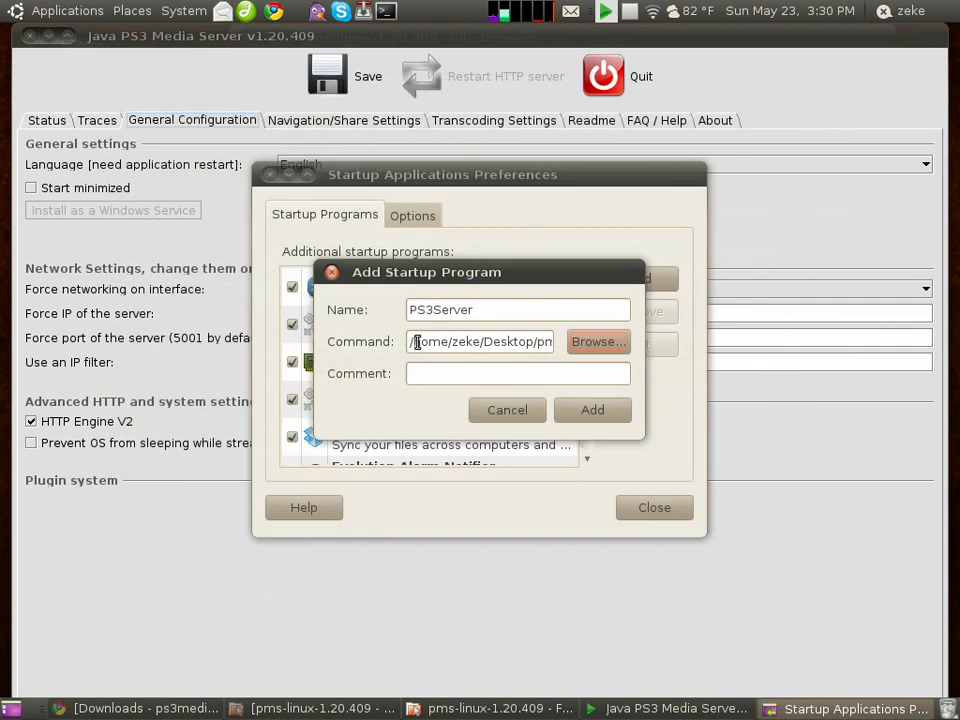
{"action": "left_click_drag", "start_coordinate": [410, 342], "coordinate": [701, 342]}
{"action": "left_click", "coordinate": [590, 417]}
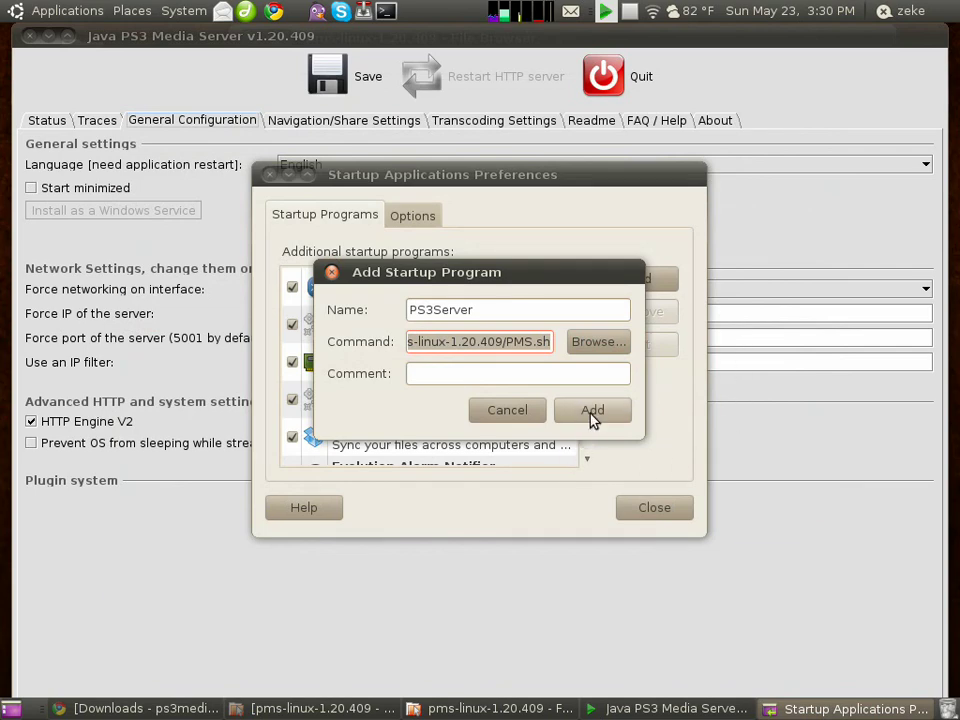
{"action": "left_click_drag", "start_coordinate": [588, 319], "coordinate": [592, 462]}
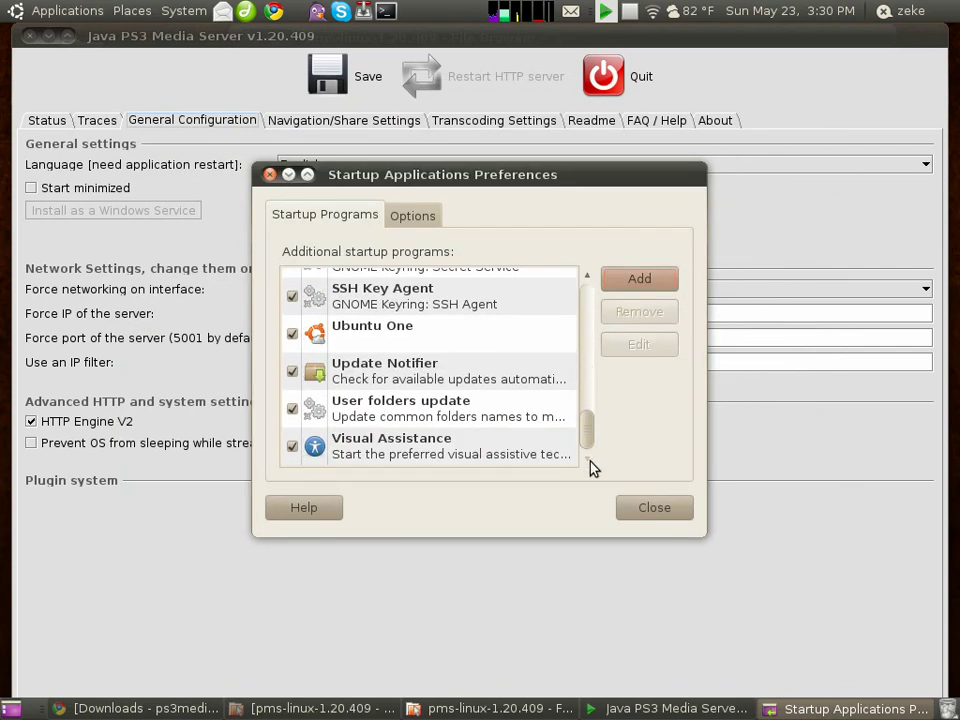
{"action": "left_click", "coordinate": [634, 503]}
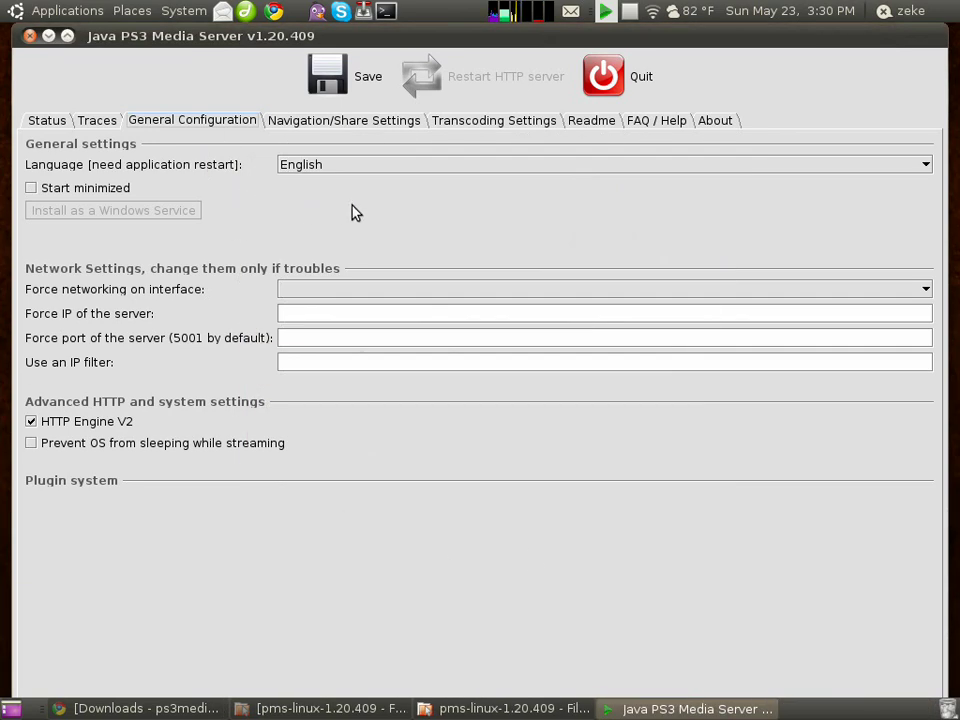
Add the home directory's MUSIC folder to the media server's shared folders
{"action": "left_click", "coordinate": [332, 128]}
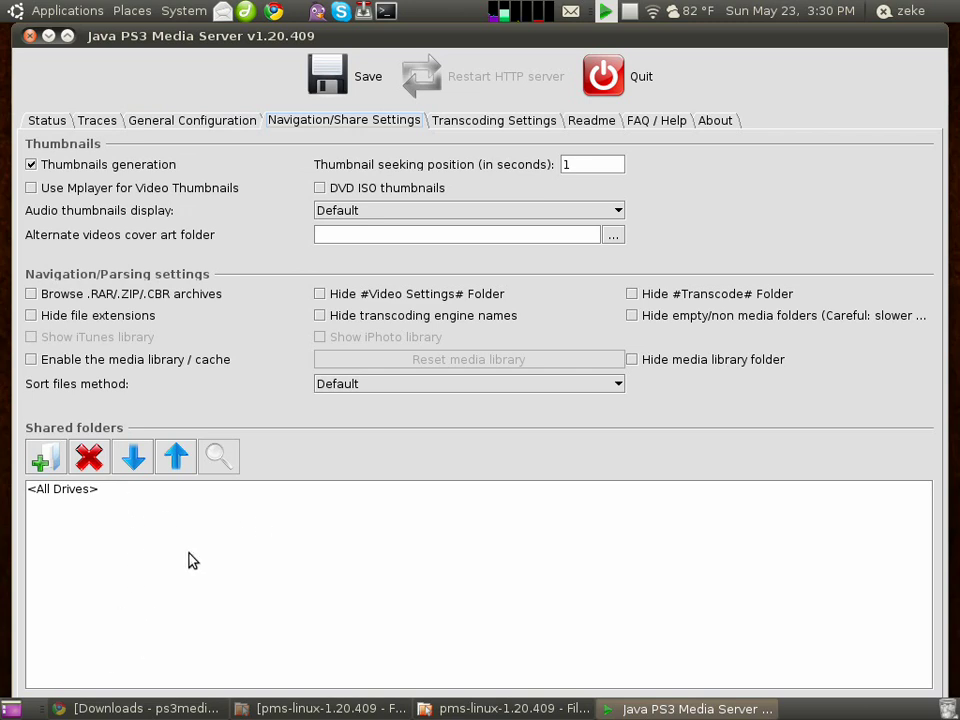
{"action": "left_click", "coordinate": [50, 460]}
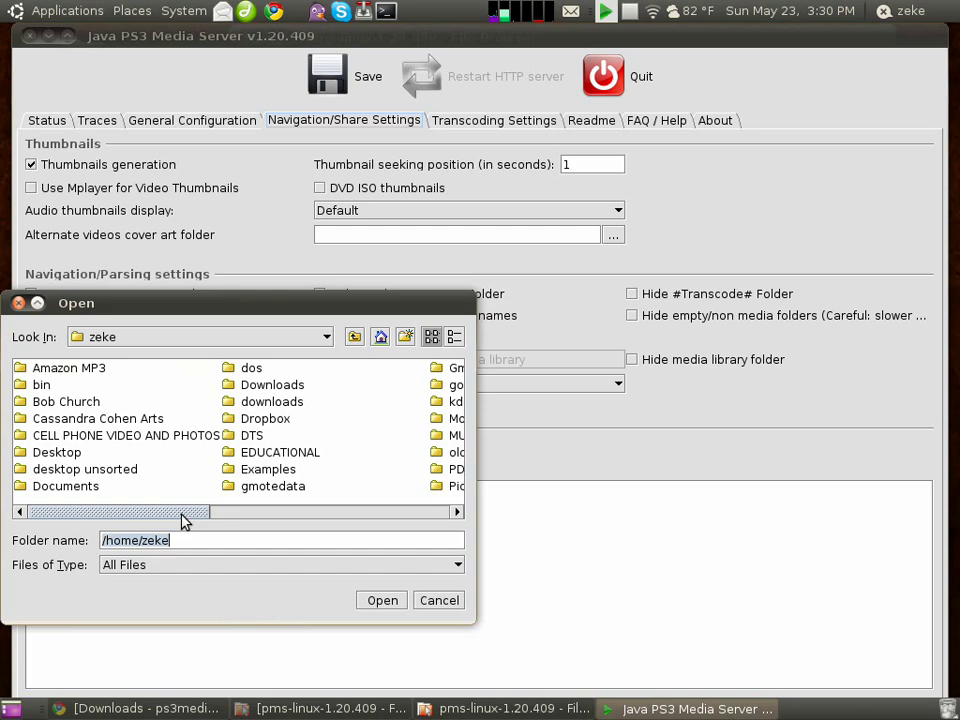
{"action": "left_click_drag", "start_coordinate": [183, 521], "coordinate": [259, 521]}
{"action": "left_click", "coordinate": [292, 438]}
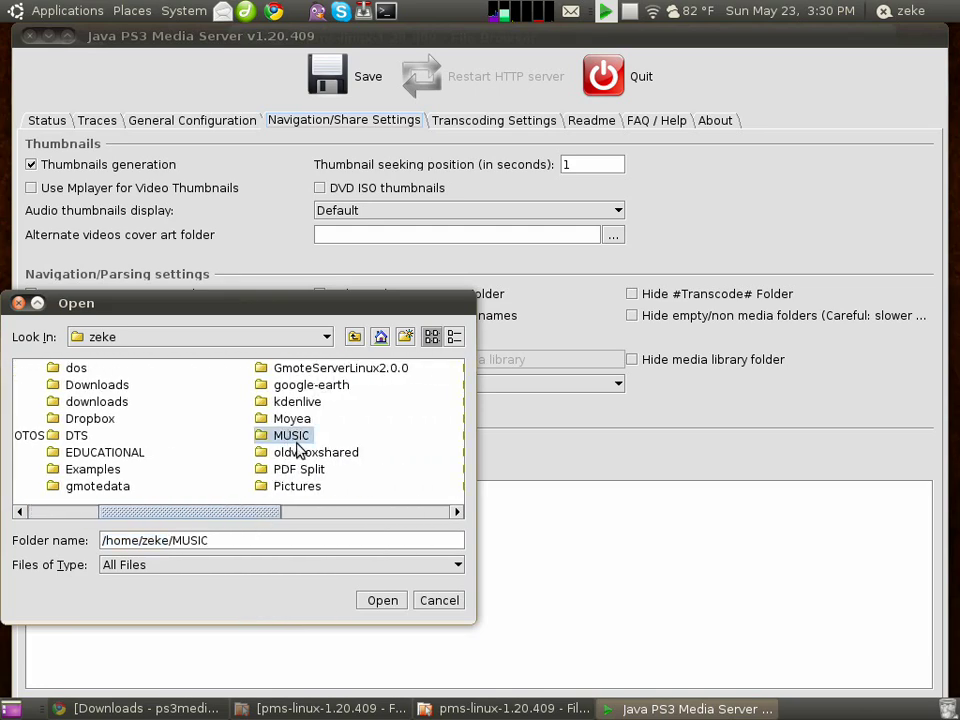
{"action": "left_click", "coordinate": [383, 600]}
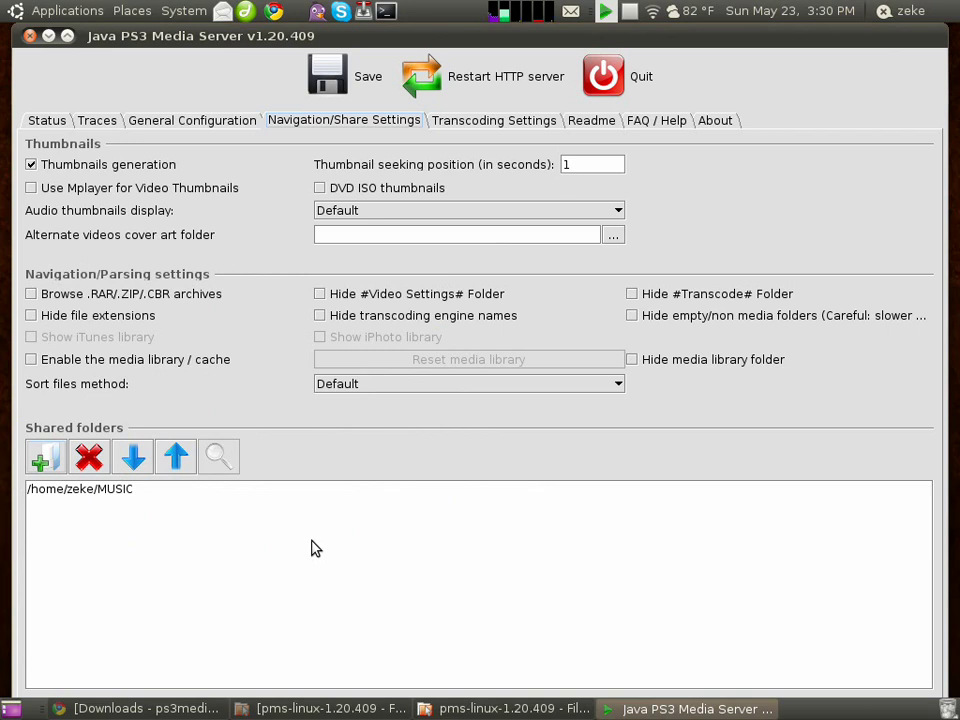
Save the media server's configuration and show its connection status
{"action": "left_click", "coordinate": [358, 86]}
{"action": "left_click", "coordinate": [48, 121]}
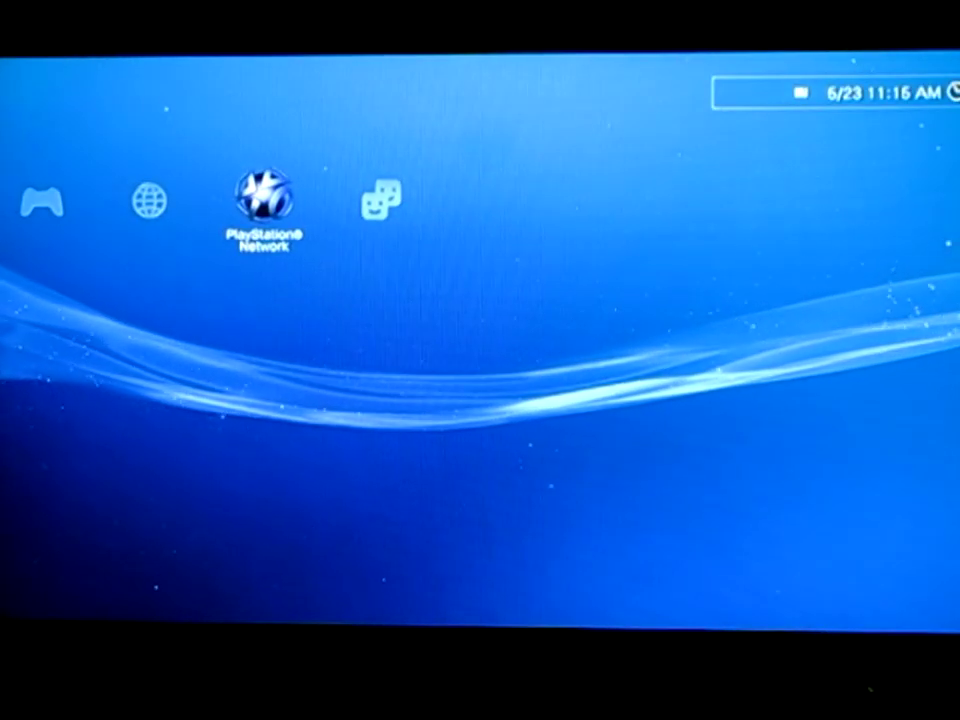
On the PlayStation 3, open the MUSIC folder shared by PS3 Media Server [ubuntu] in the Music category
{"action": "key", "text": "Left"}
{"action": "key", "text": "Left"}
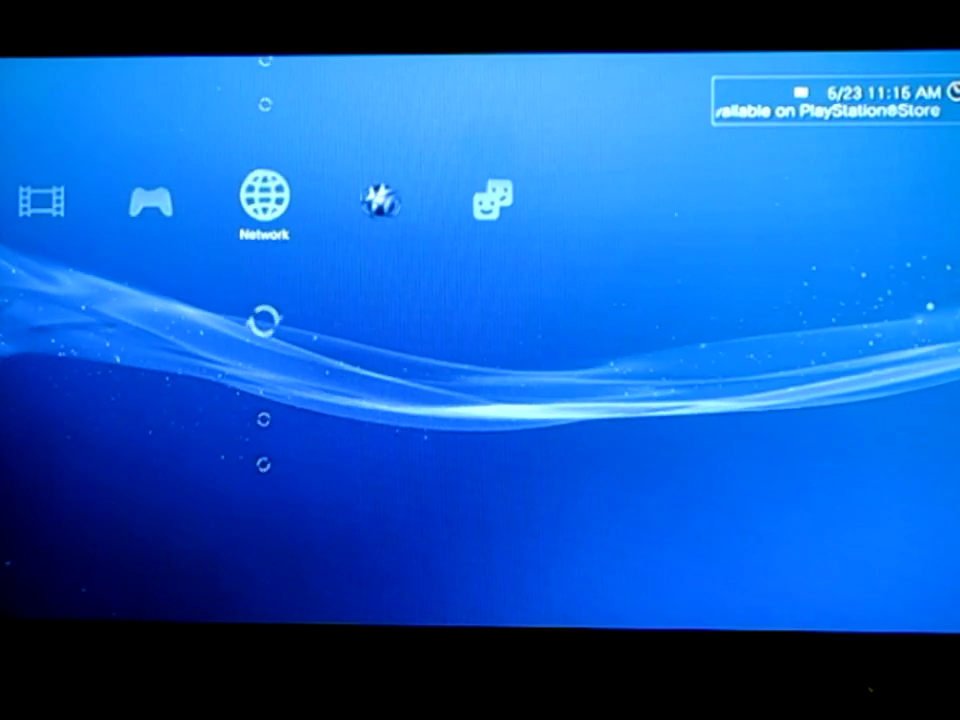
{"action": "key", "text": "Left"}
{"action": "key", "text": "Left"}
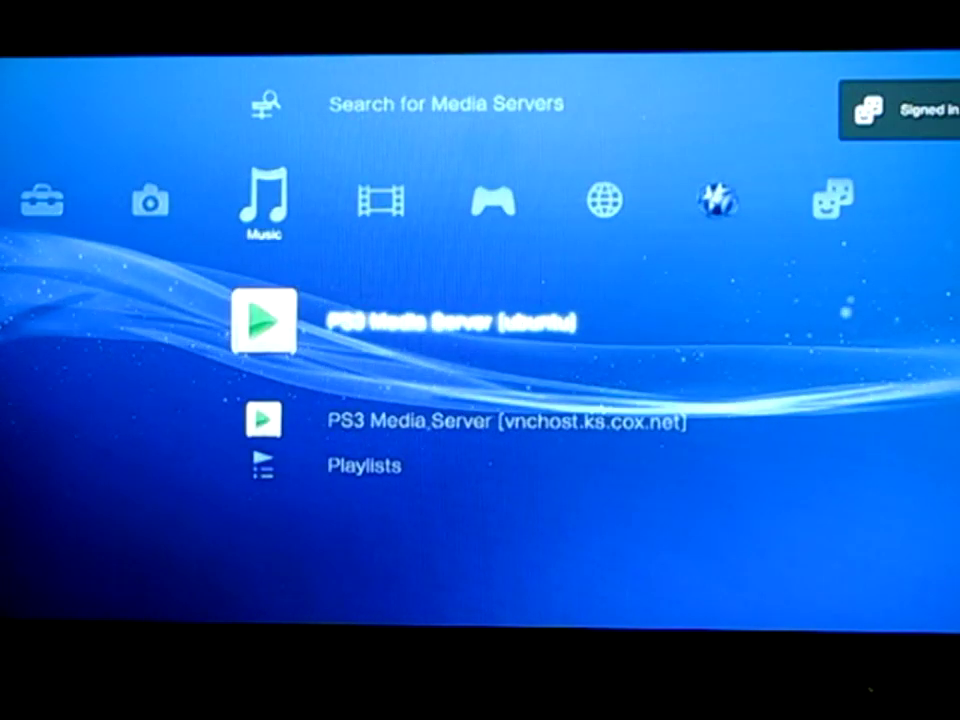
{"action": "key", "text": "Down"}
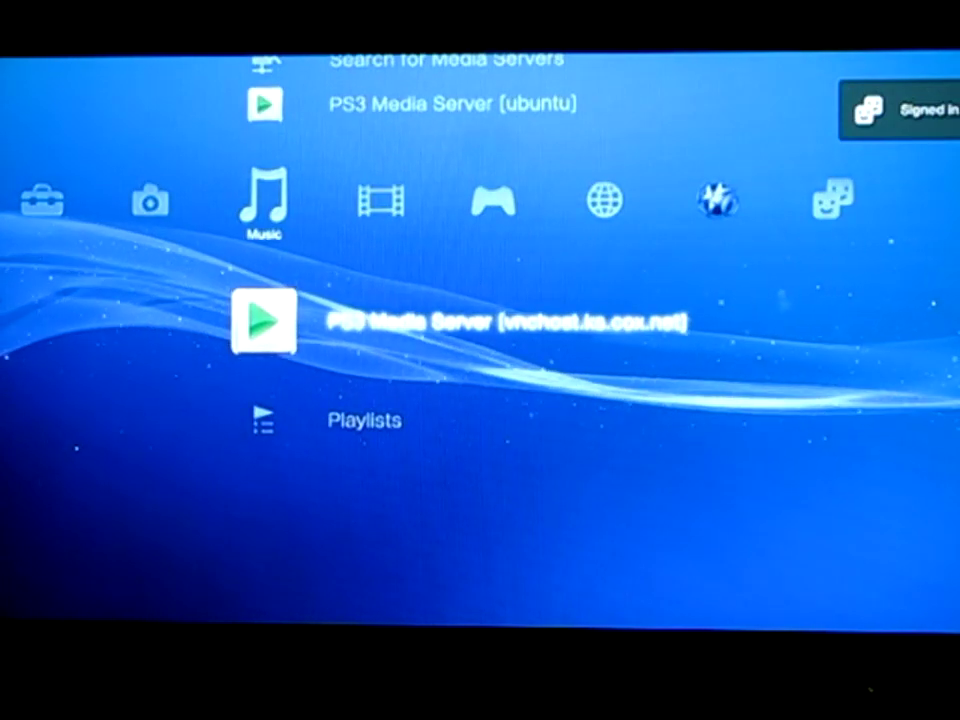
{"action": "key", "text": "Up"}
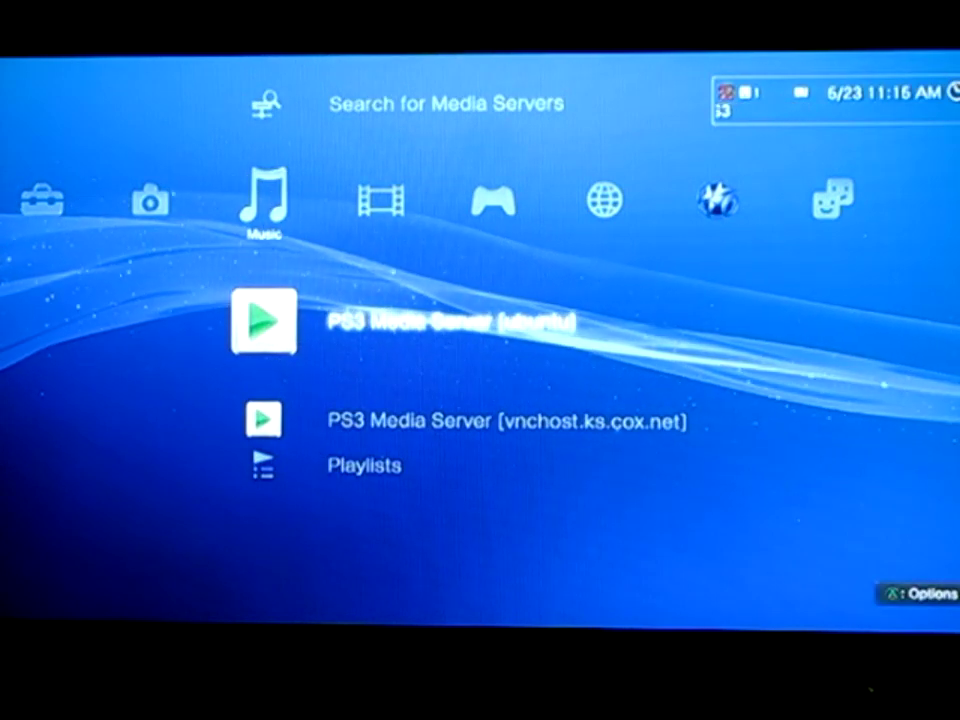
{"action": "key", "text": "Return"}
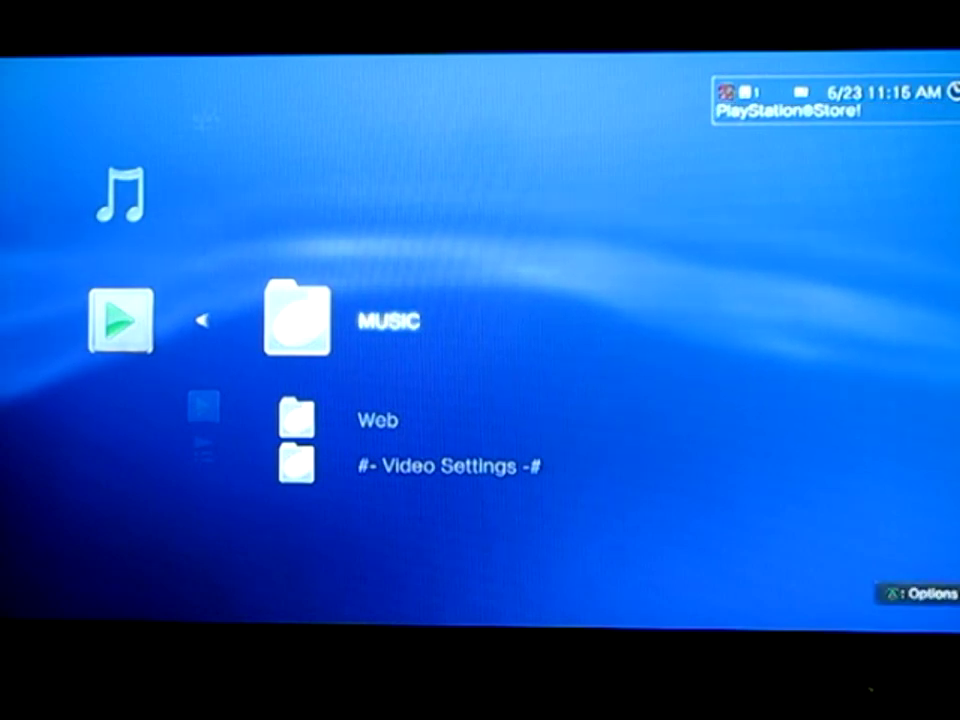
{"action": "key", "text": "Return"}
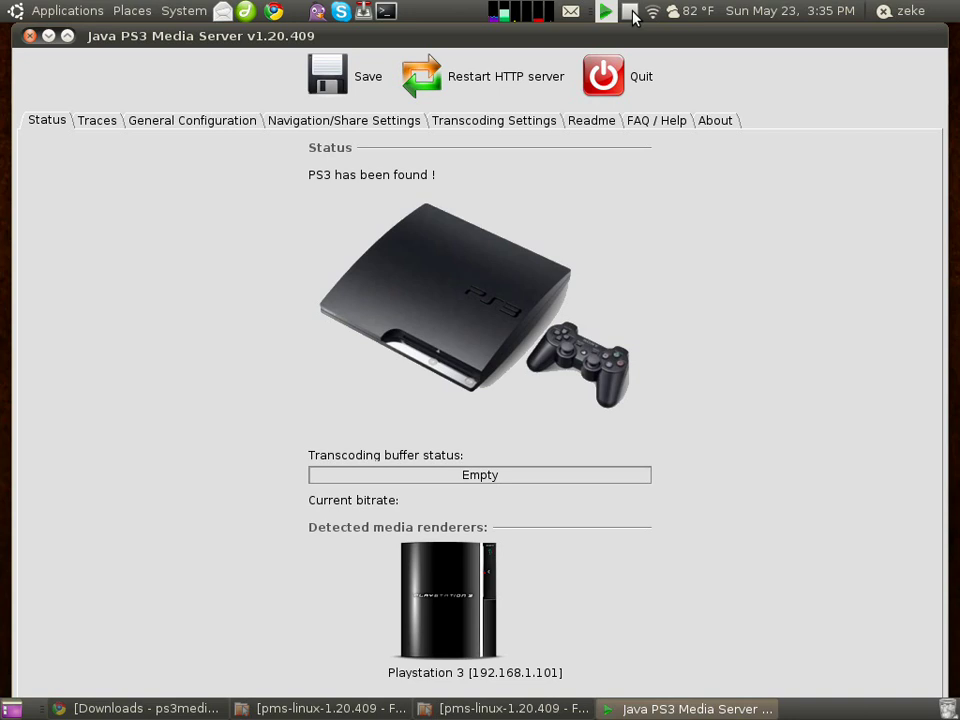
Launch the Firestarter firewall from Ubuntu's administration tools, entering the administrator password to authorize it
{"action": "left_click", "coordinate": [188, 10]}
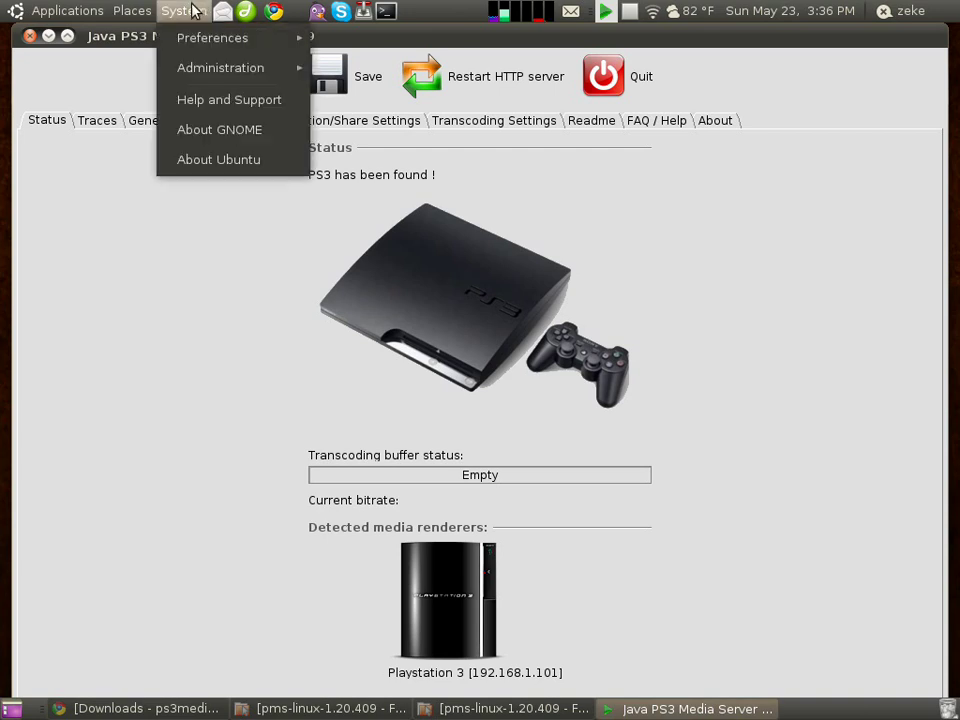
{"action": "mouse_move", "coordinate": [210, 73]}
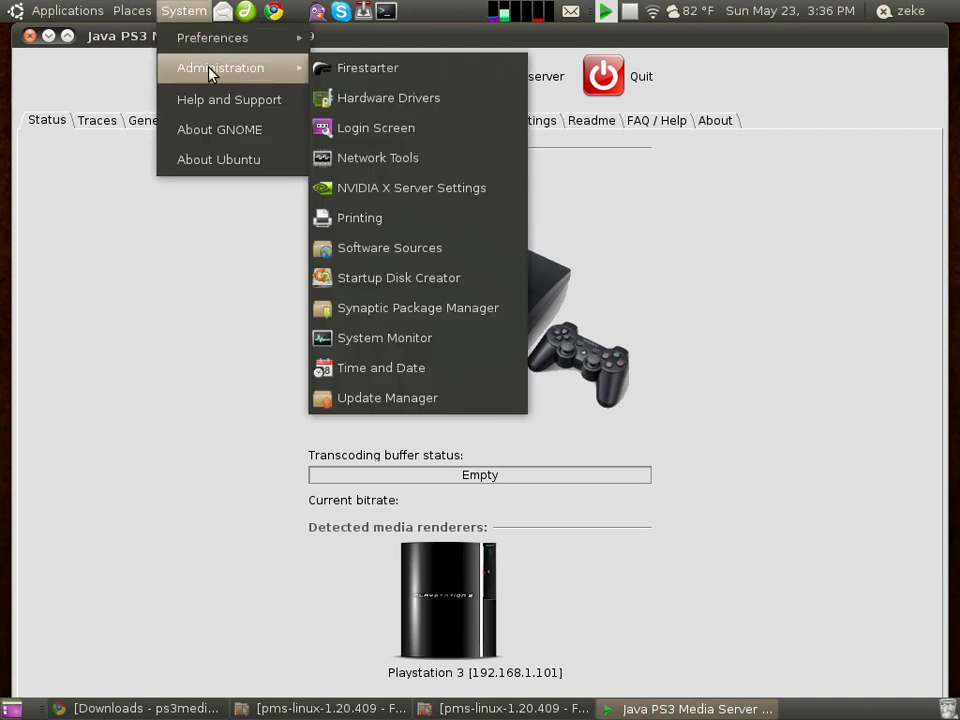
{"action": "left_click", "coordinate": [369, 70]}
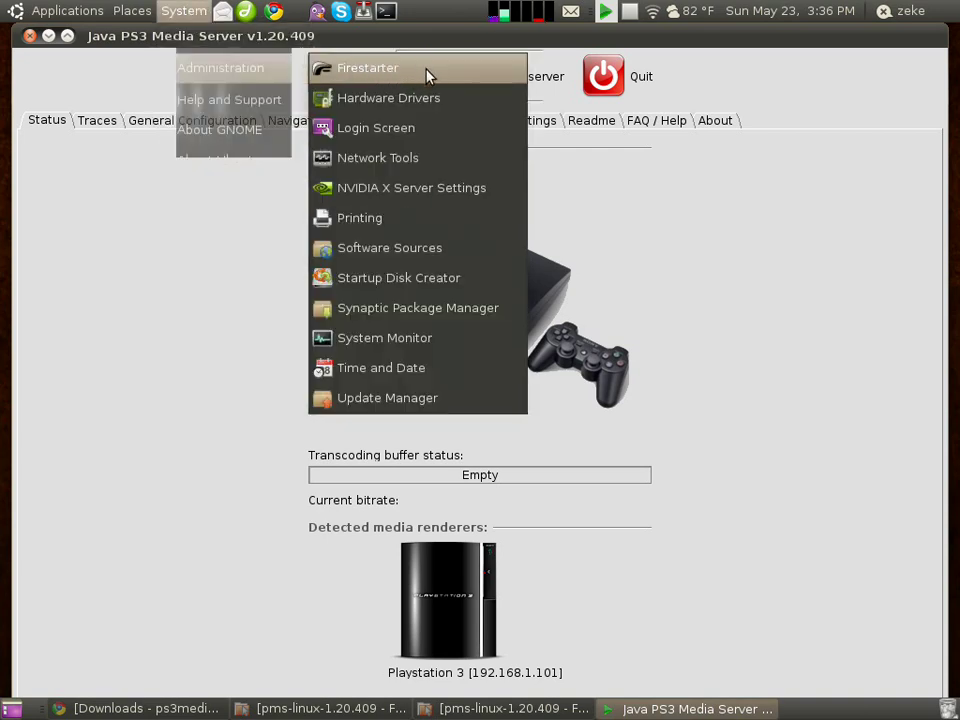
{"action": "type", "text": "**********"}
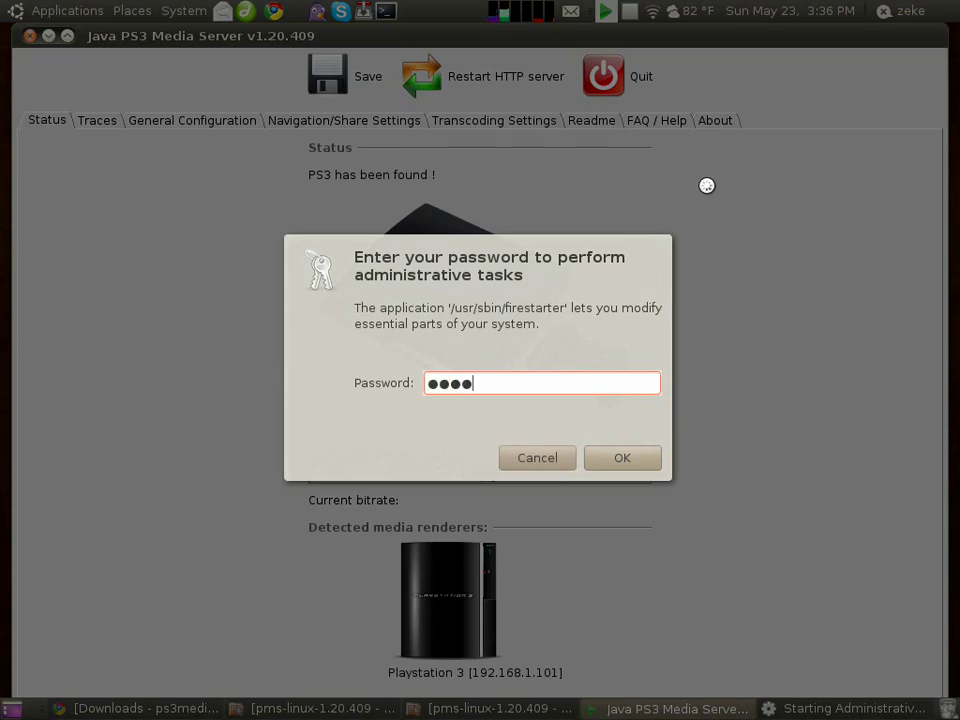
{"action": "key", "text": "Return"}
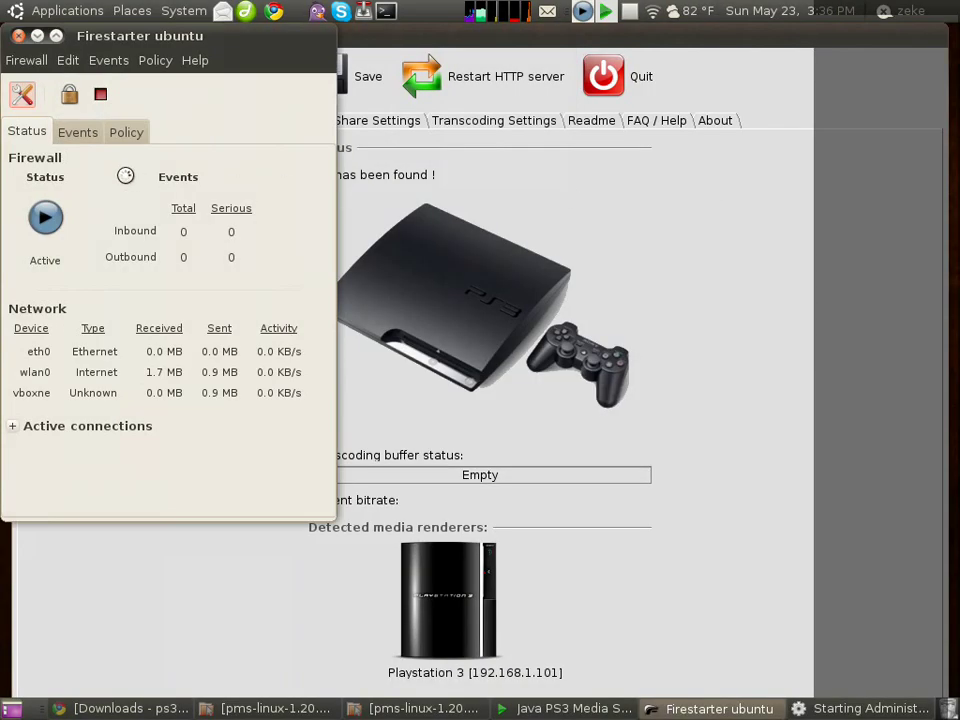
Examine the SSDP port 1900 and PS3 port 5001 rules in Firestarter's inbound traffic policy and close the firewall window
{"action": "left_click", "coordinate": [127, 132]}
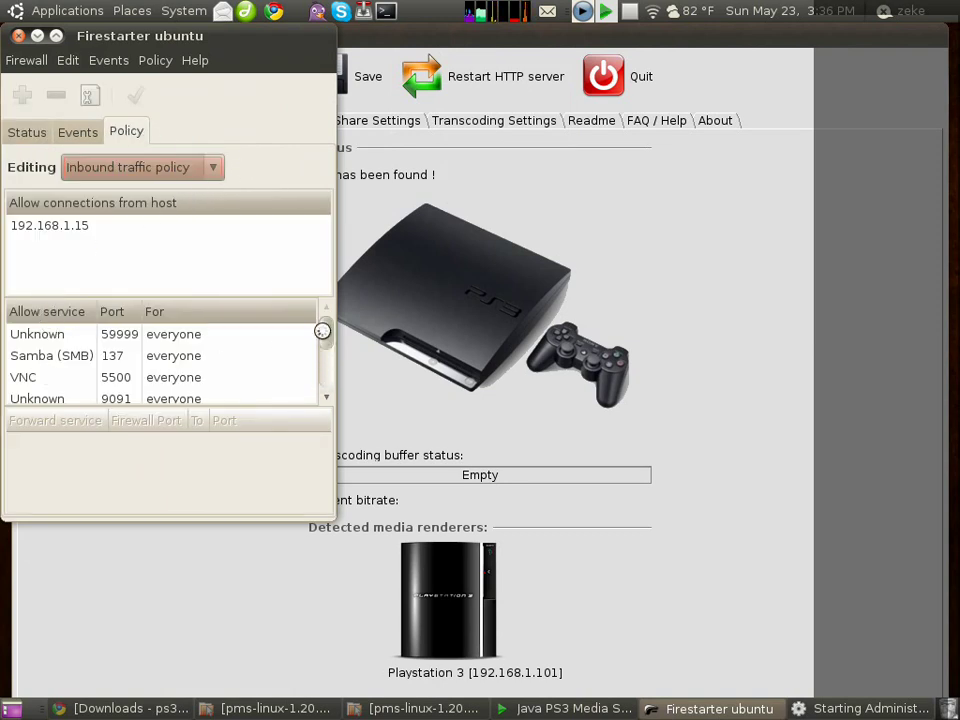
{"action": "left_click_drag", "start_coordinate": [321, 330], "coordinate": [323, 388]}
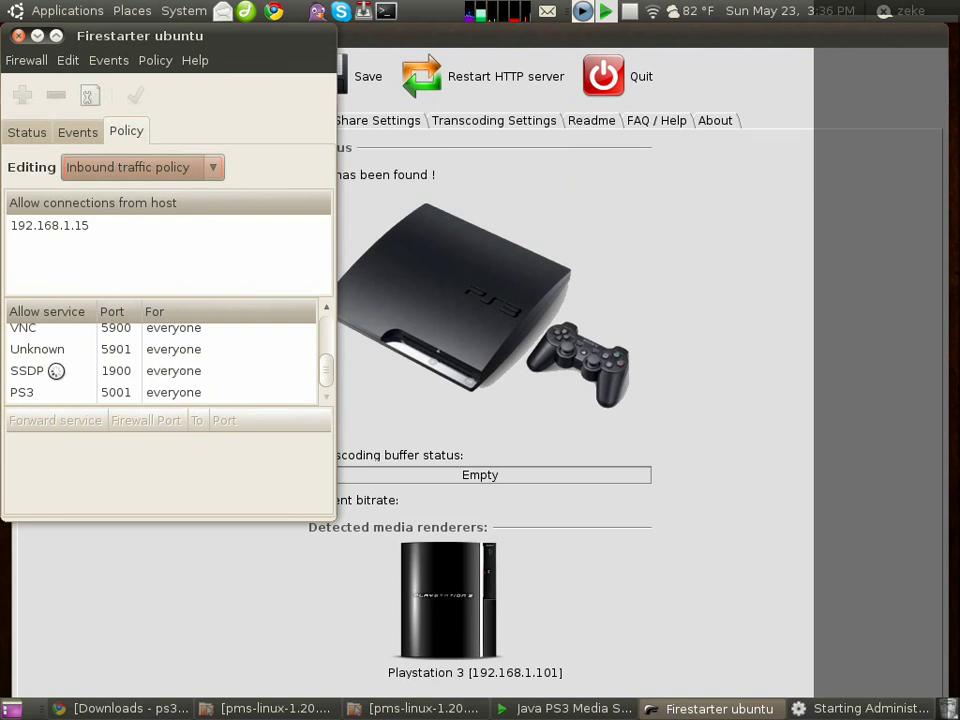
{"action": "left_click", "coordinate": [80, 370]}
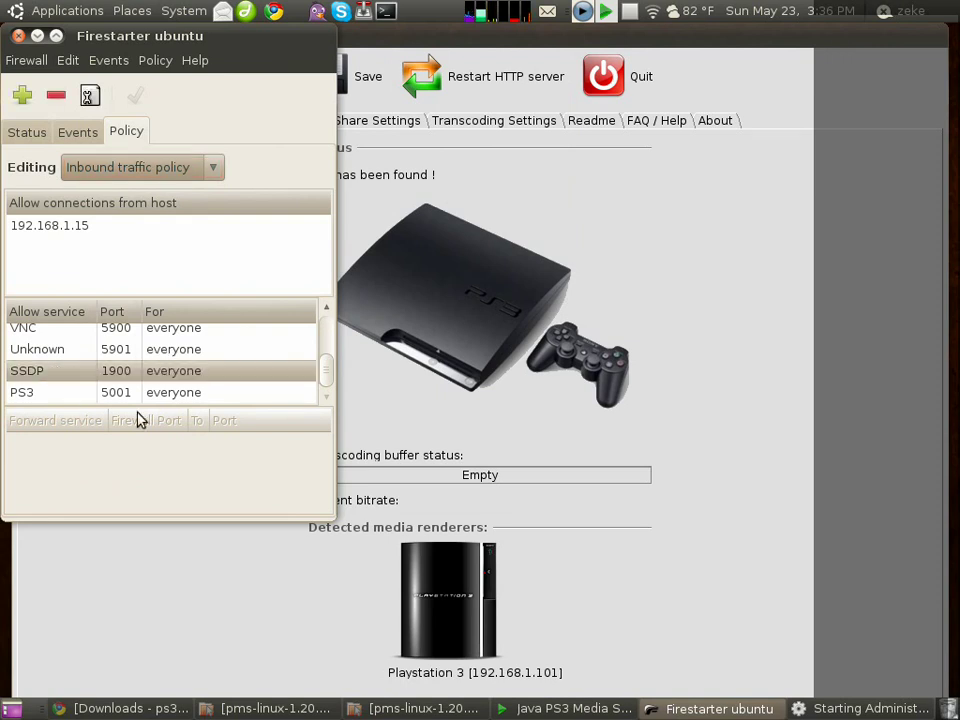
{"action": "left_click", "coordinate": [49, 393]}
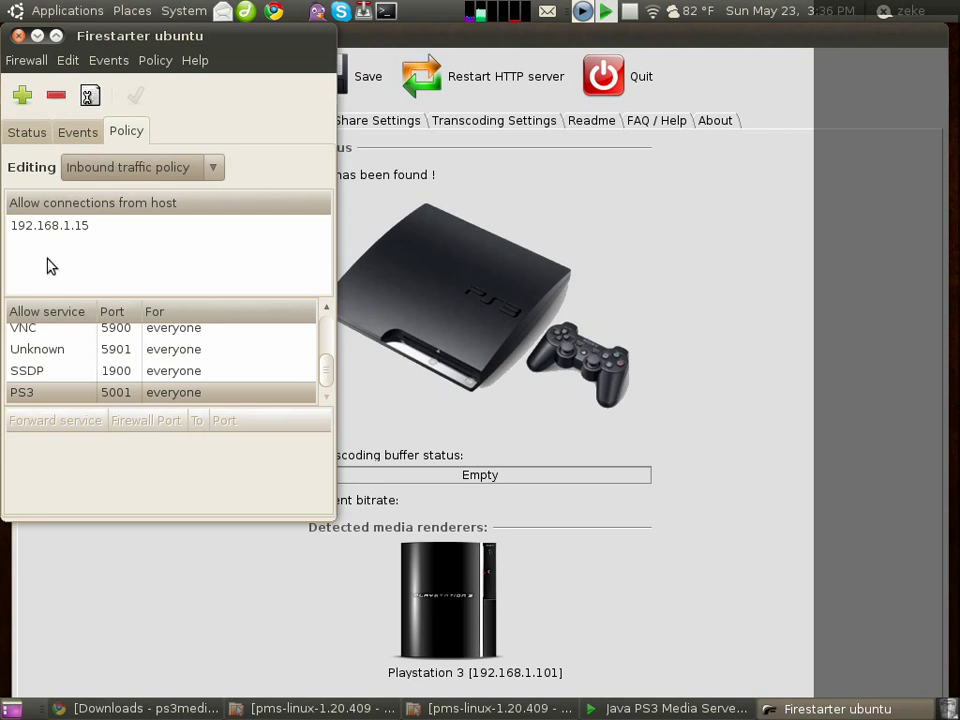
{"action": "left_click", "coordinate": [20, 36]}
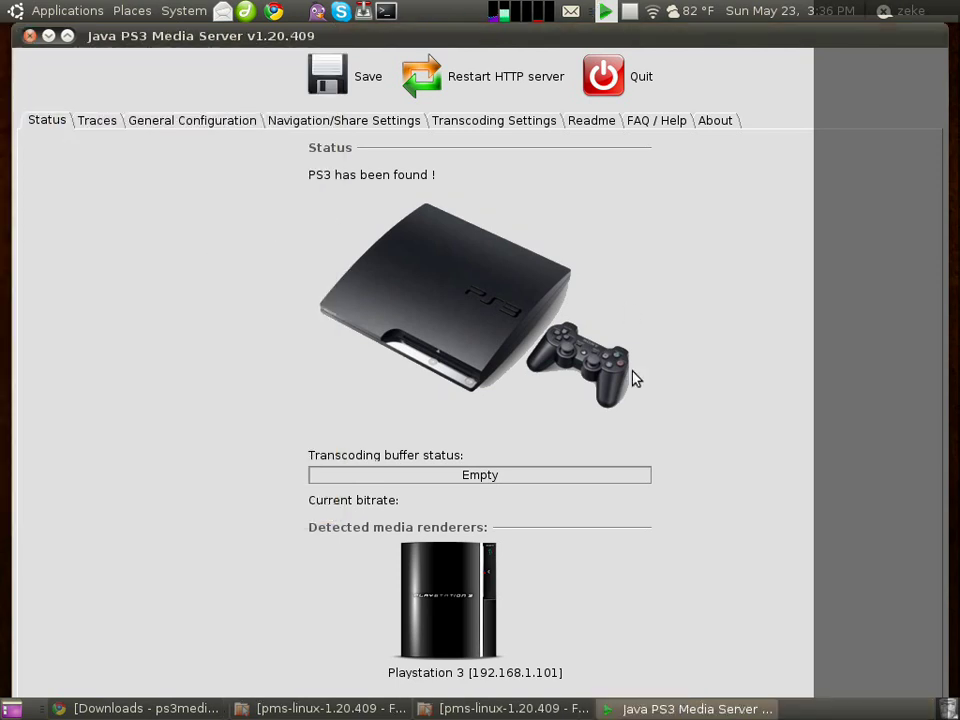